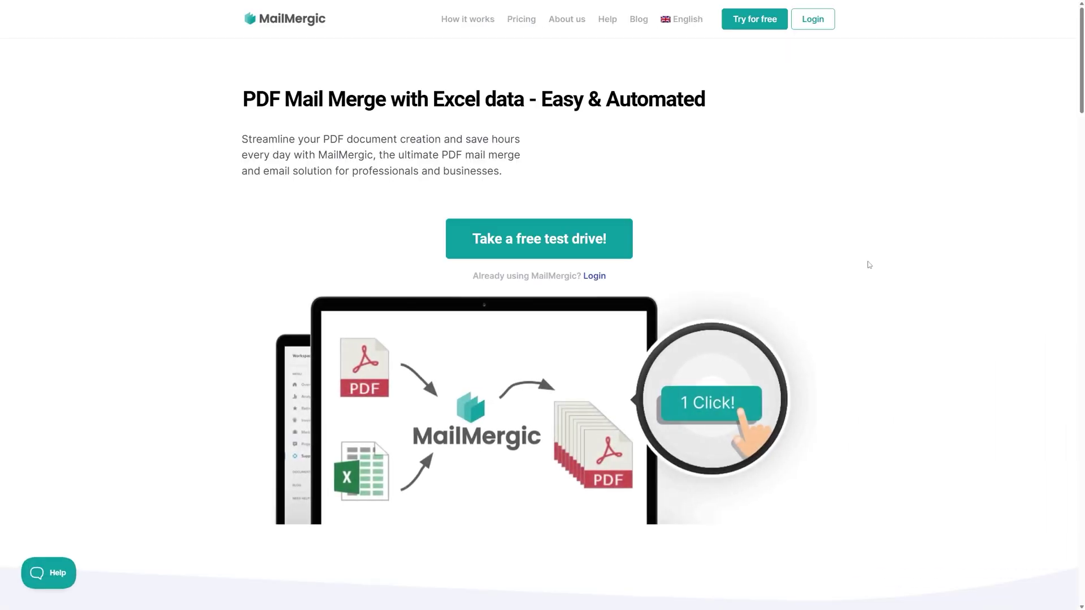
Fill in name, work email and password, accept the terms and submit the registration
{"action": "left_click", "coordinate": [755, 19]}
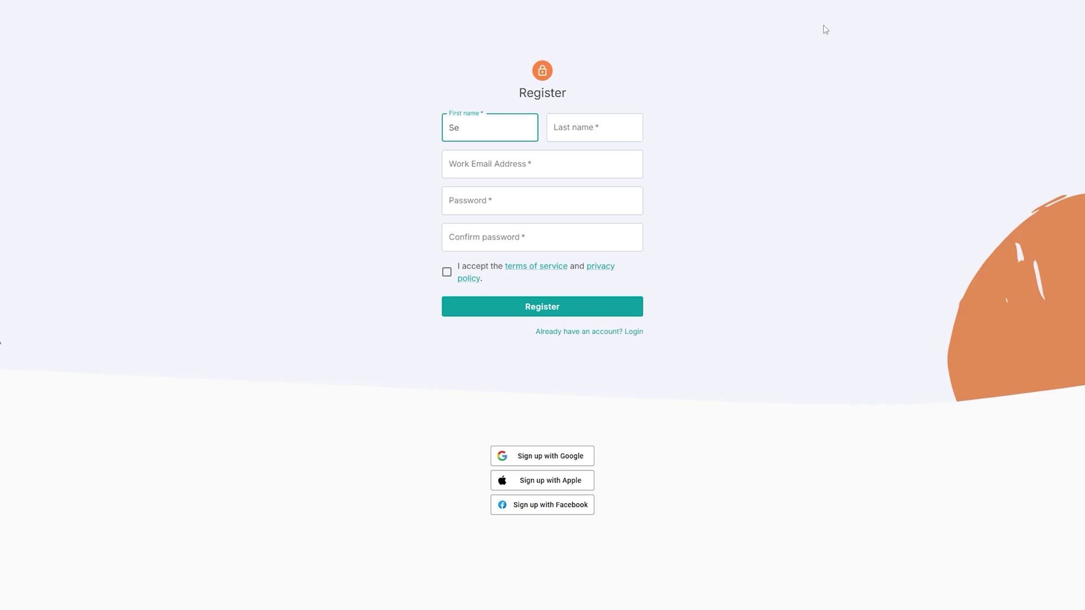
{"action": "key", "text": "Tab"}
{"action": "key", "text": "Tab"}
{"action": "key", "text": "Tab"}
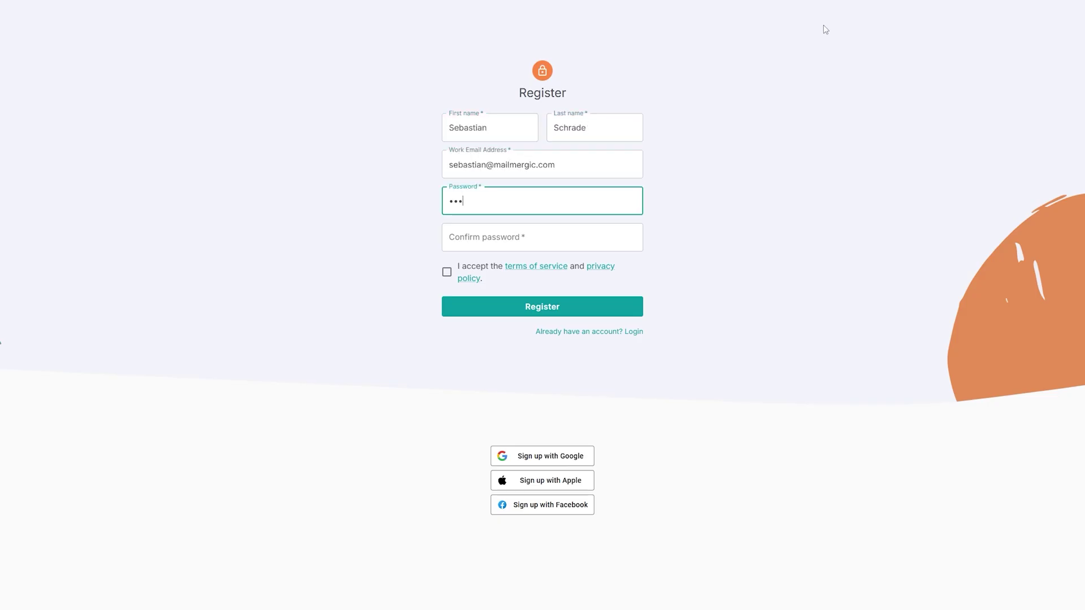
{"action": "type", "text": "*********"}
{"action": "key", "text": "Tab"}
{"action": "type", "text": "*********"}
{"action": "left_click", "coordinate": [447, 272]}
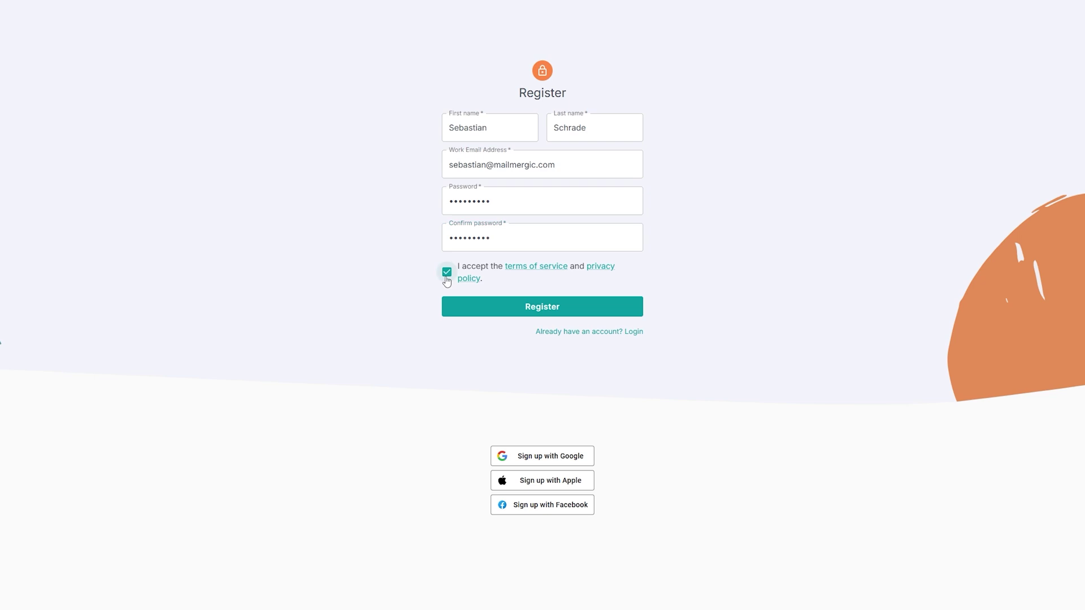
{"action": "left_click", "coordinate": [490, 316]}
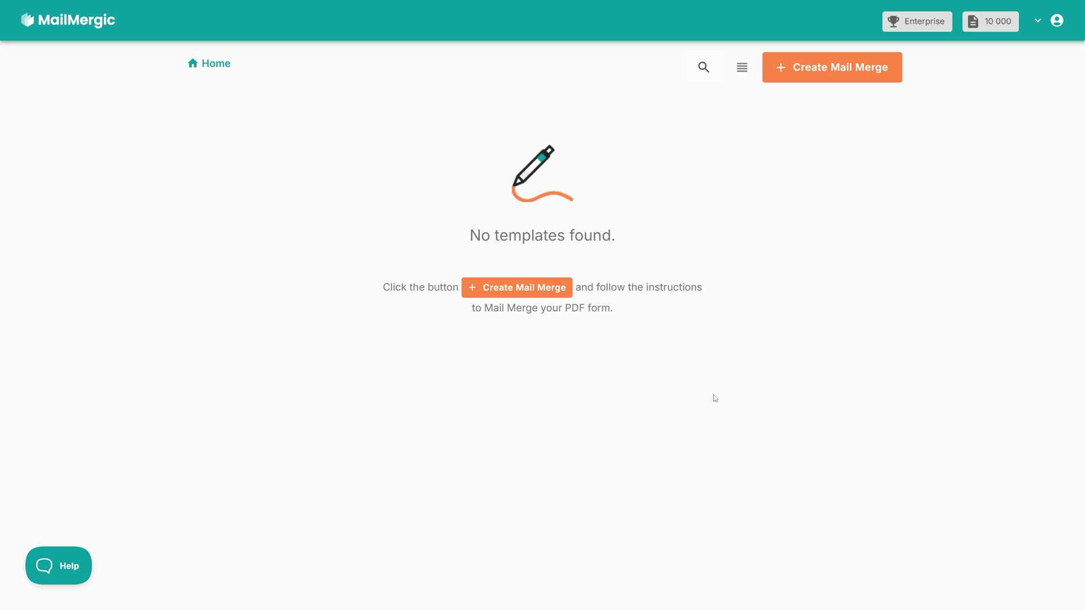
Create a new mail merge and upload International Student Application Form.pdf as the form
{"action": "left_click", "coordinate": [842, 82]}
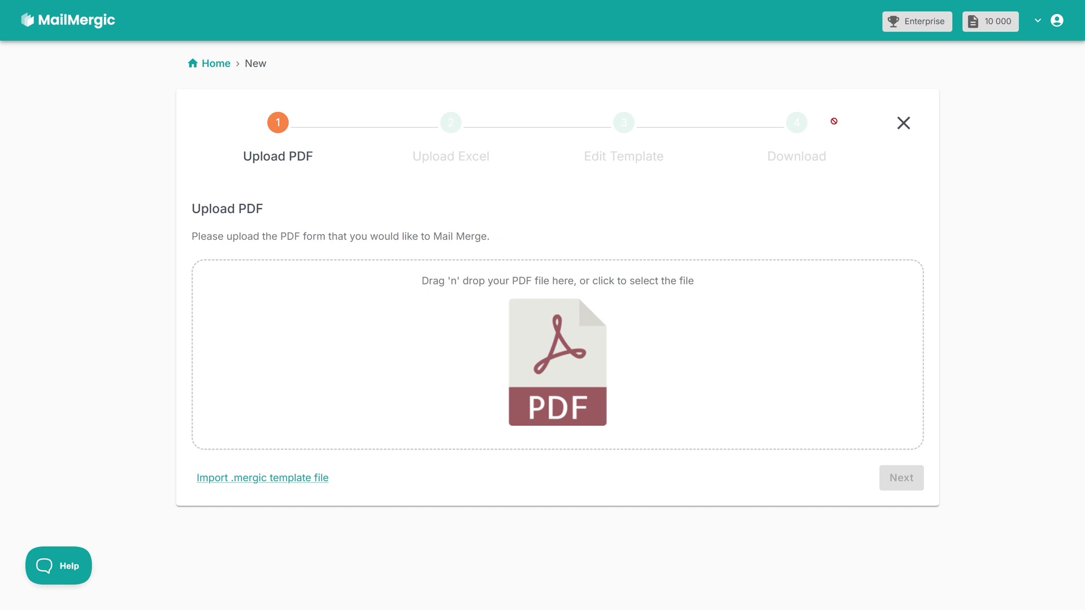
{"action": "left_click", "coordinate": [557, 363]}
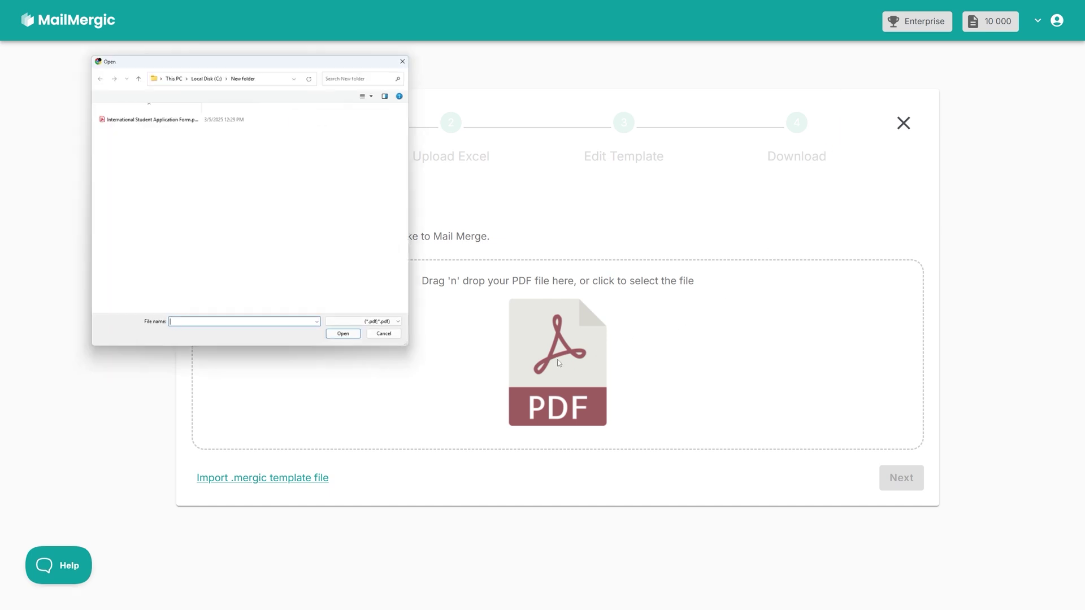
{"action": "left_click", "coordinate": [140, 119]}
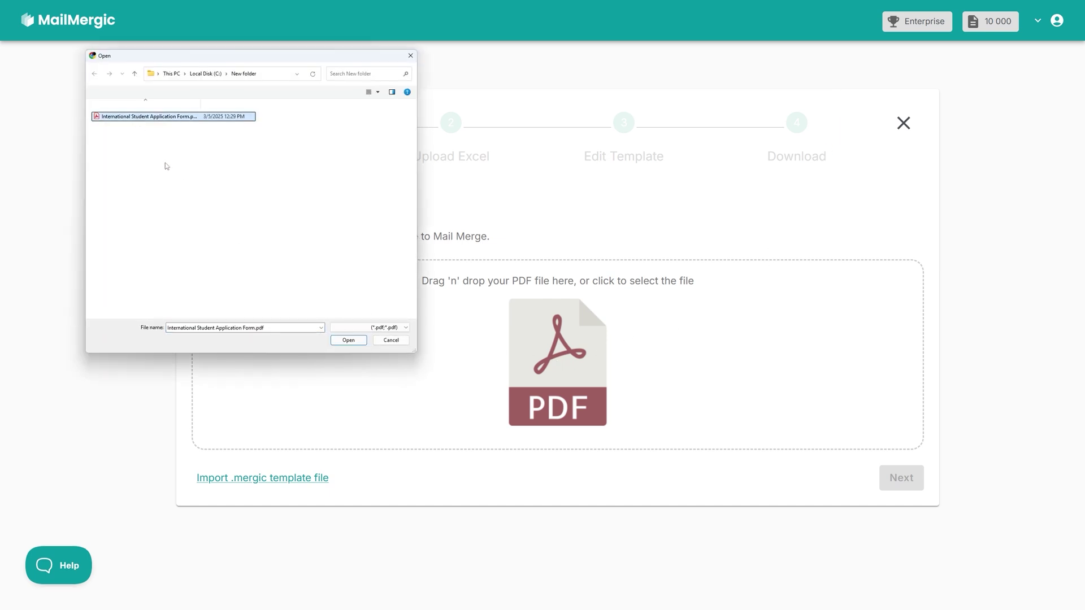
{"action": "left_click", "coordinate": [348, 340]}
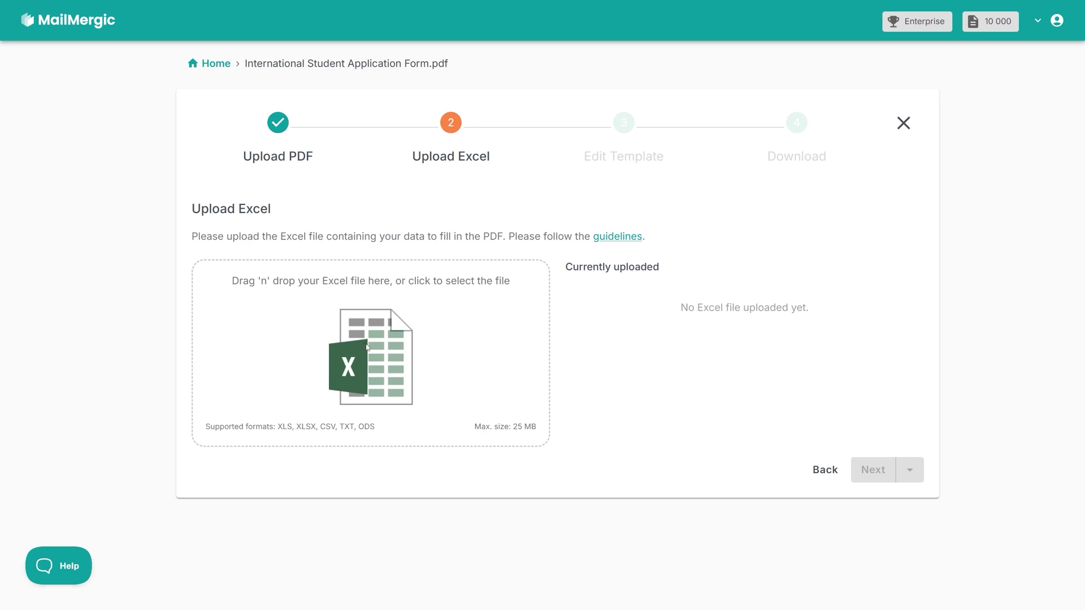
Upload Student Applicants.xlsx as the data file and reach the template editor
{"action": "left_click", "coordinate": [396, 328]}
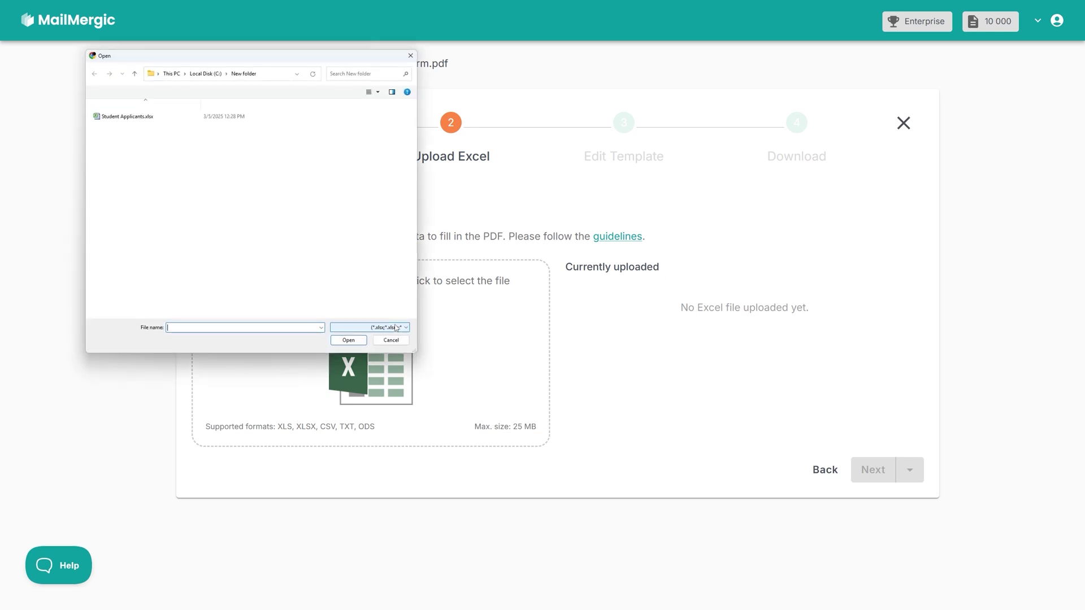
{"action": "left_click", "coordinate": [120, 120]}
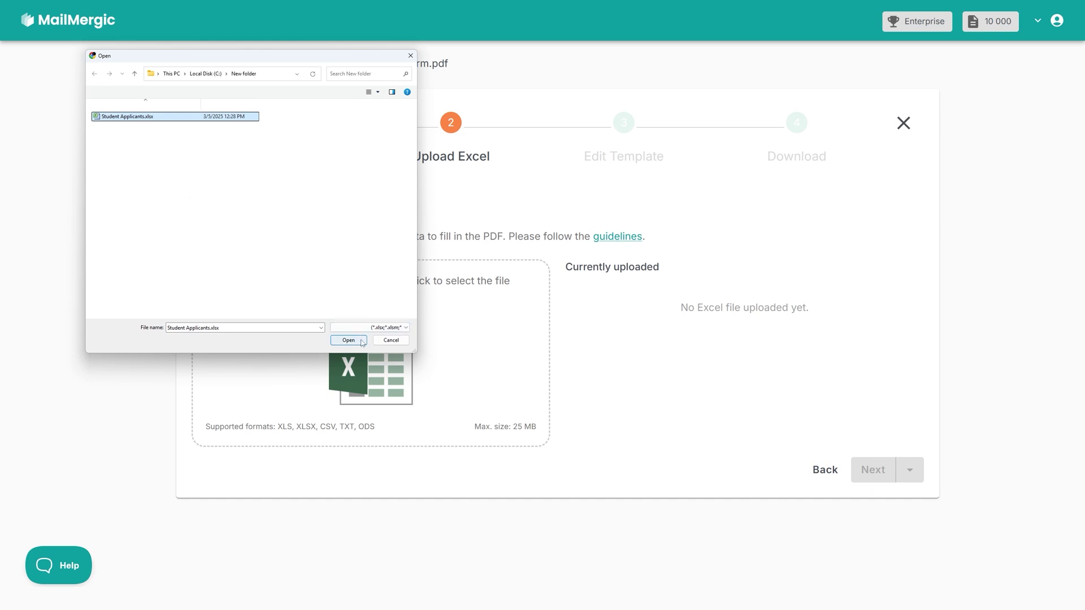
{"action": "left_click", "coordinate": [361, 342]}
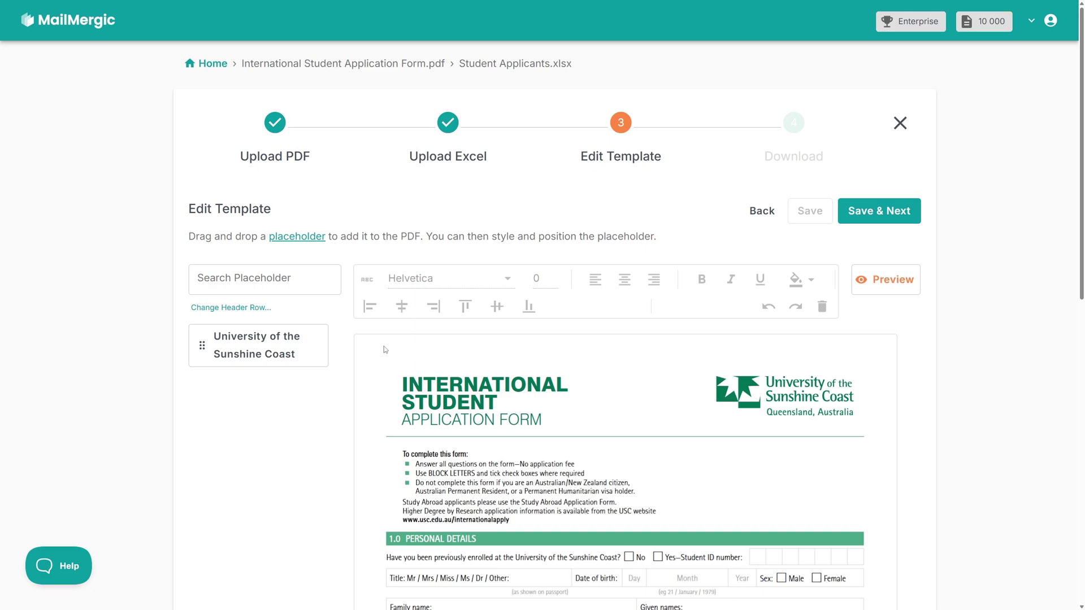
Set the spreadsheet's No row as the header row so seven placeholders appear
{"action": "left_click", "coordinate": [230, 308]}
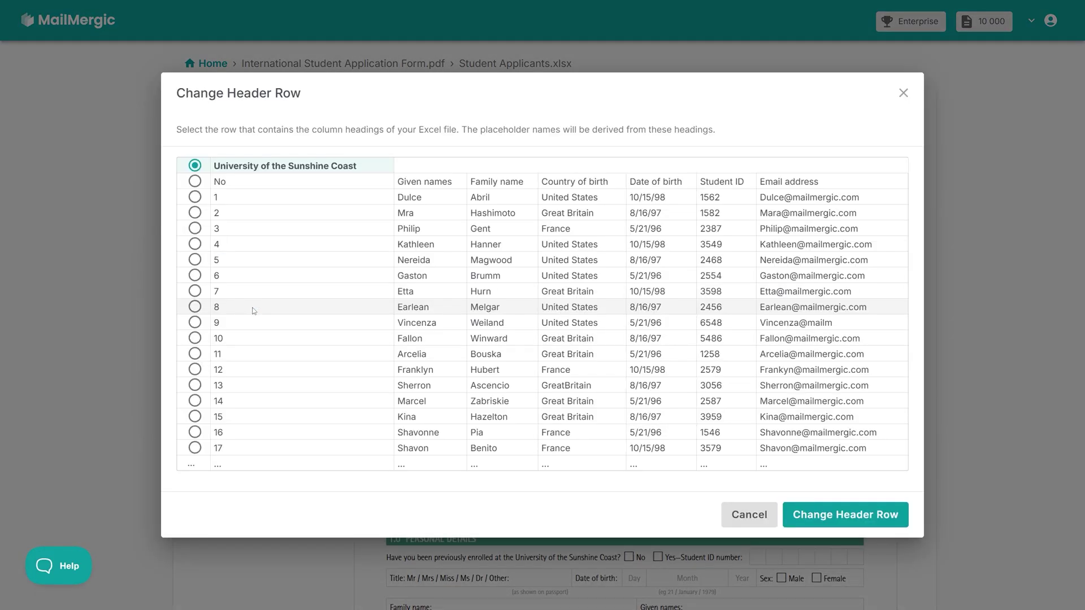
{"action": "left_click", "coordinate": [228, 183]}
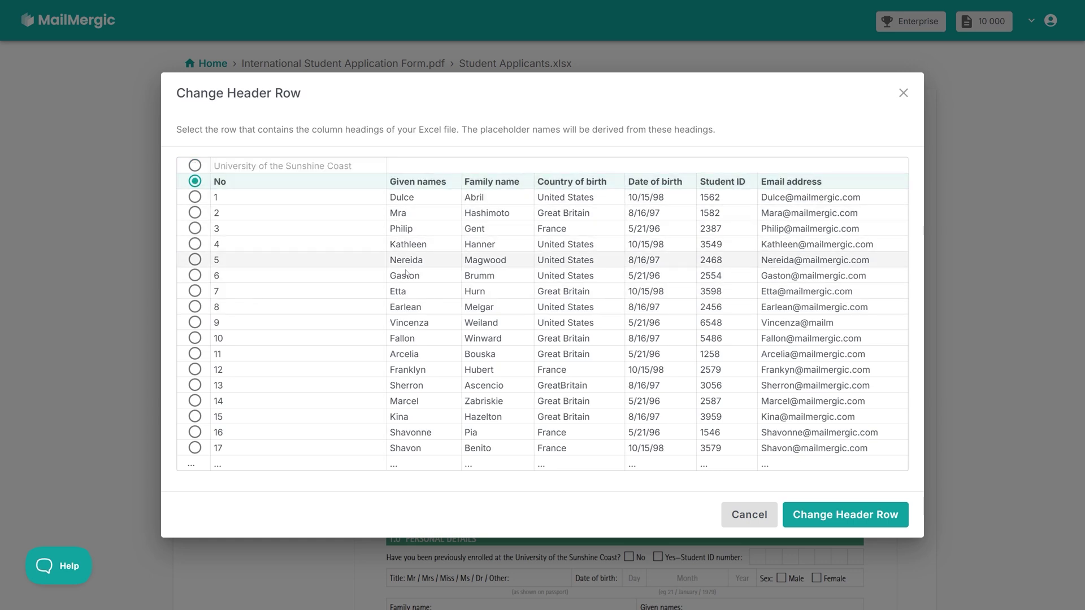
{"action": "left_click", "coordinate": [849, 518]}
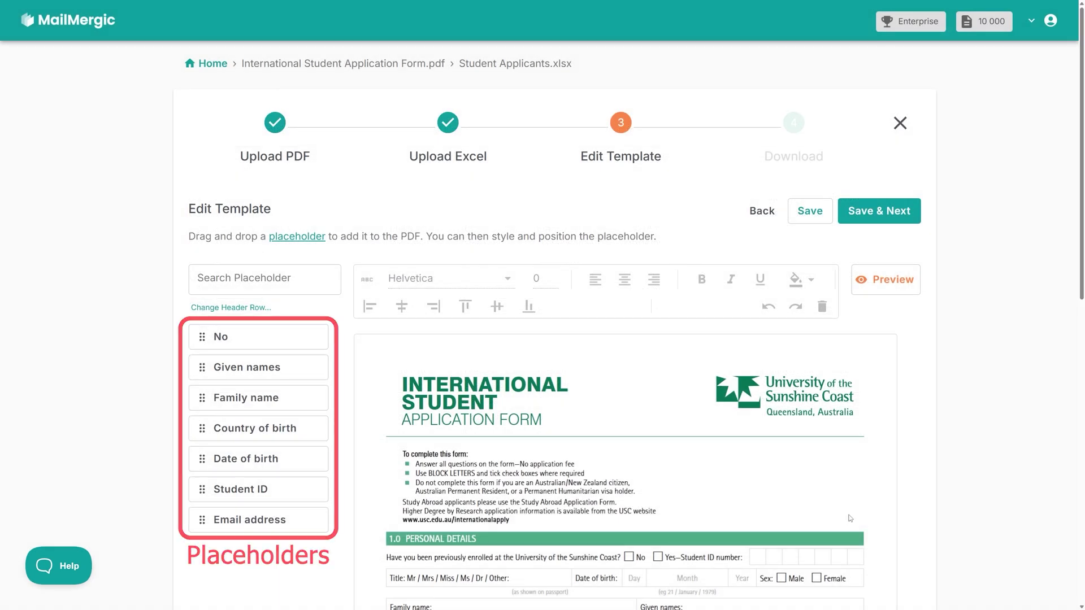
{"action": "scroll", "coordinate": [1063, 273], "scroll_direction": "down", "scroll_amount": 3}
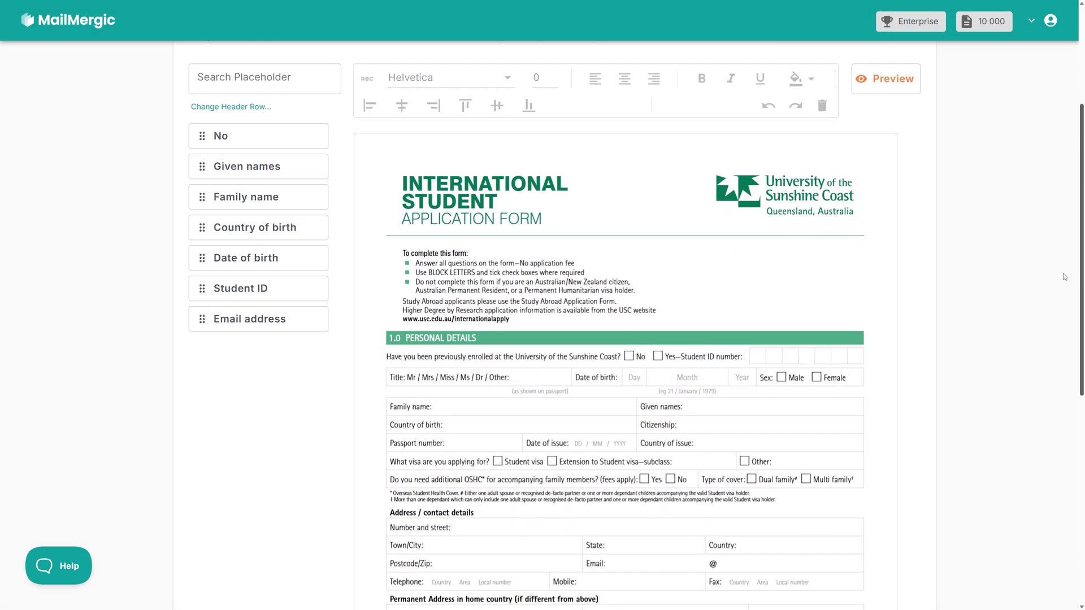
Place the Family name placeholder on its form field in Hanuman size 12
{"action": "mouse_move", "coordinate": [305, 184]}
{"action": "left_mouse_down"}
{"action": "mouse_move", "coordinate": [549, 397]}
{"action": "mouse_move", "coordinate": [574, 373]}
{"action": "left_mouse_up"}
{"action": "left_click", "coordinate": [542, 65]}
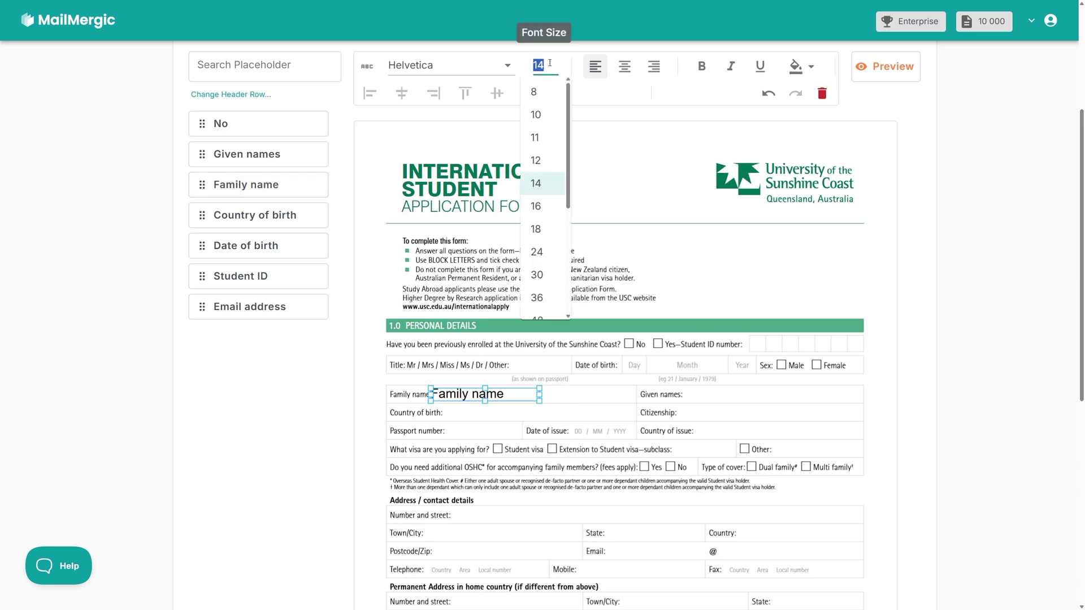
{"action": "left_click", "coordinate": [546, 134]}
{"action": "left_click", "coordinate": [506, 67]}
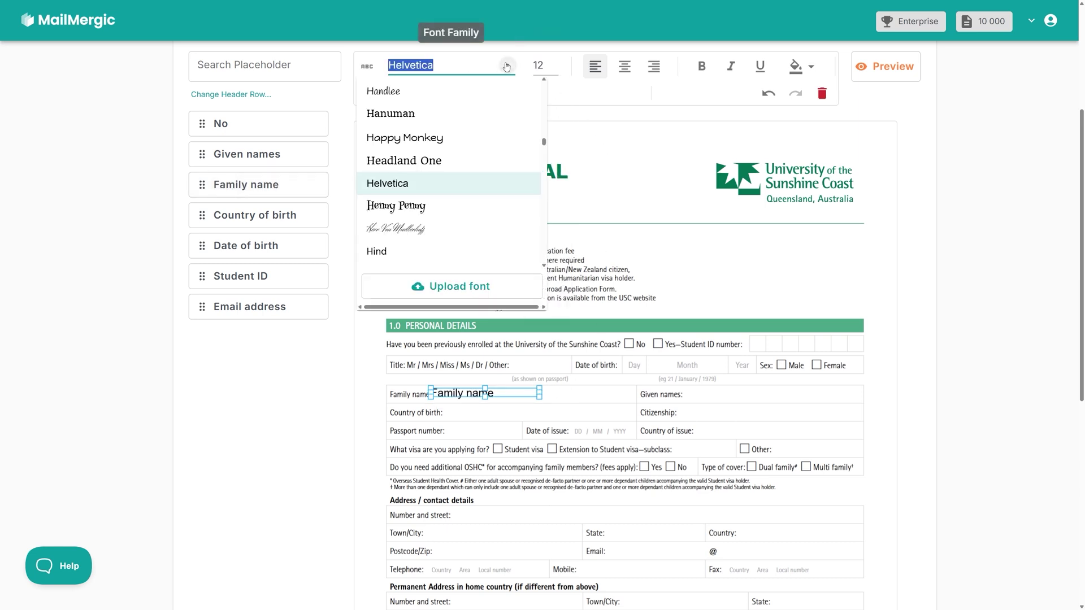
{"action": "left_click", "coordinate": [502, 113]}
{"action": "left_click_drag", "start_coordinate": [511, 395], "coordinate": [633, 396]}
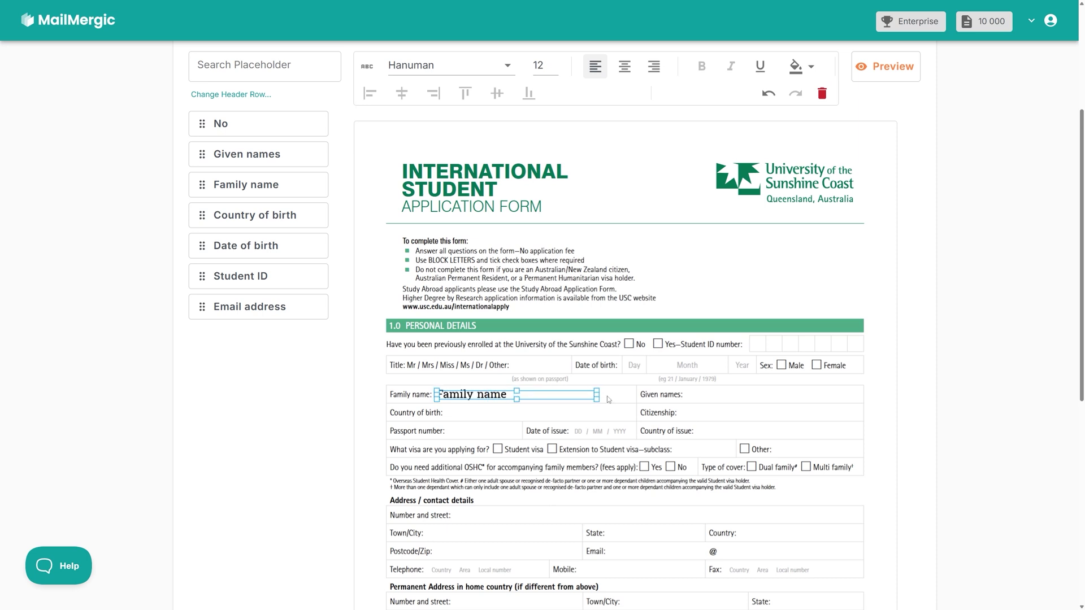
Place the Given names placeholder left-aligned in bold red Helvetica and check both pages
{"action": "mouse_move", "coordinate": [284, 154]}
{"action": "left_mouse_down"}
{"action": "mouse_move", "coordinate": [772, 396]}
{"action": "mouse_move", "coordinate": [860, 397]}
{"action": "left_mouse_up"}
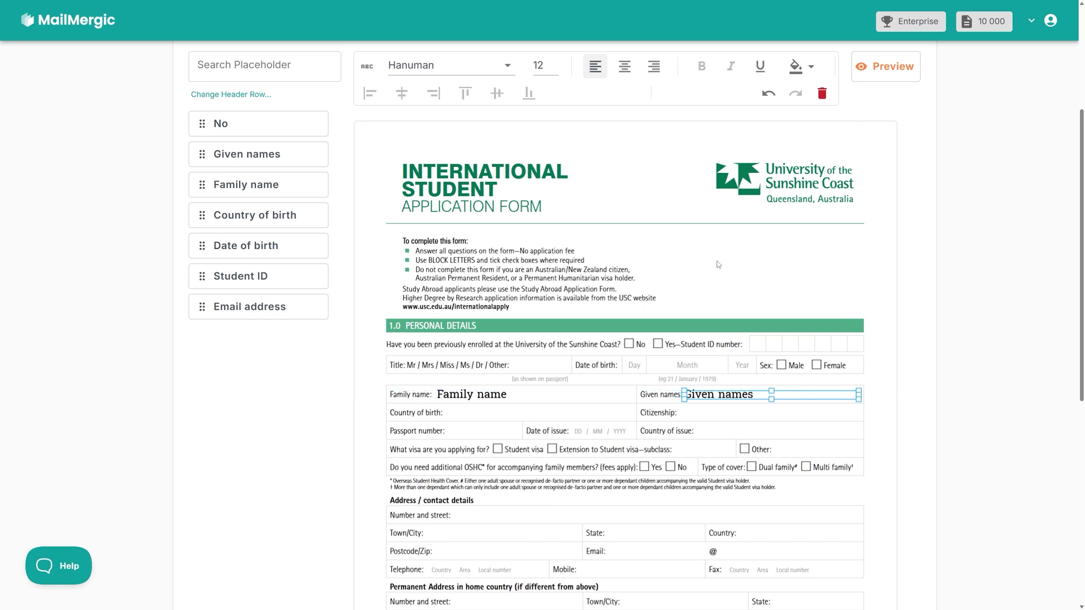
{"action": "left_click", "coordinate": [654, 67]}
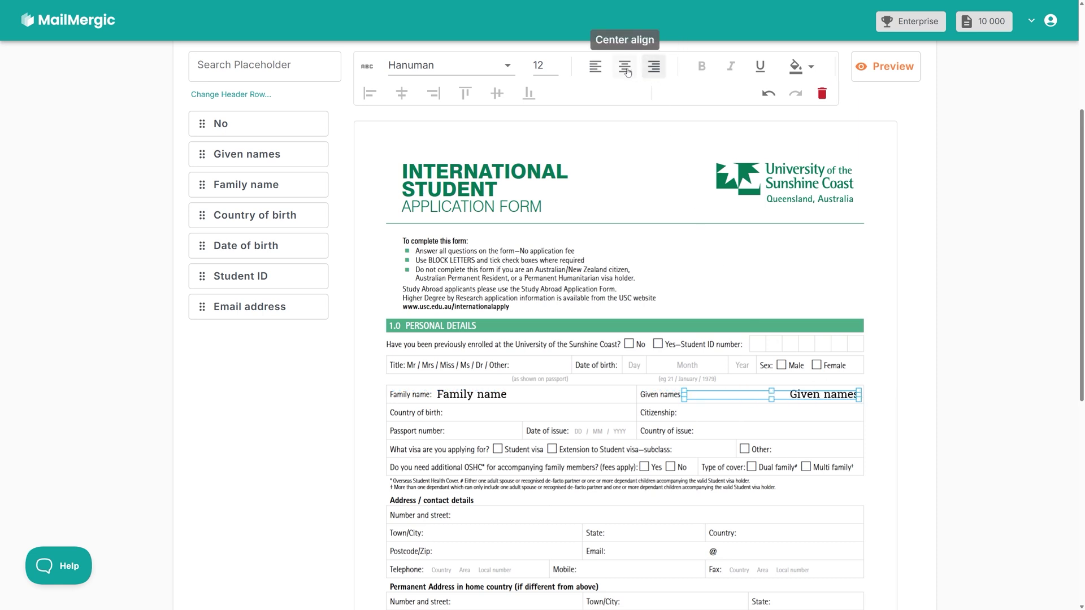
{"action": "left_click", "coordinate": [625, 68]}
{"action": "left_click", "coordinate": [449, 65]}
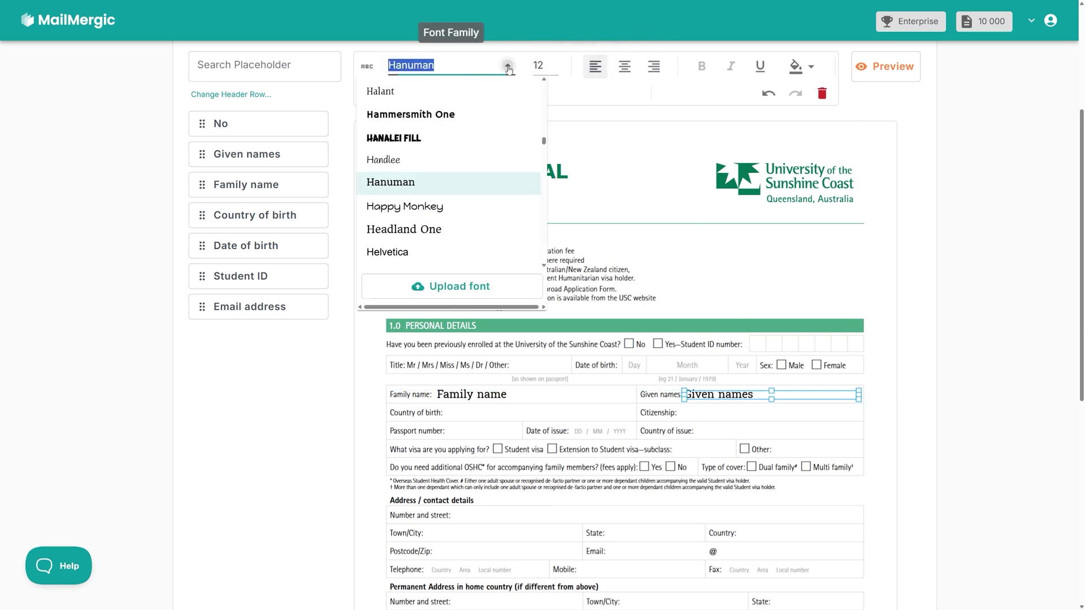
{"action": "left_click", "coordinate": [438, 251]}
{"action": "left_click", "coordinate": [701, 66]}
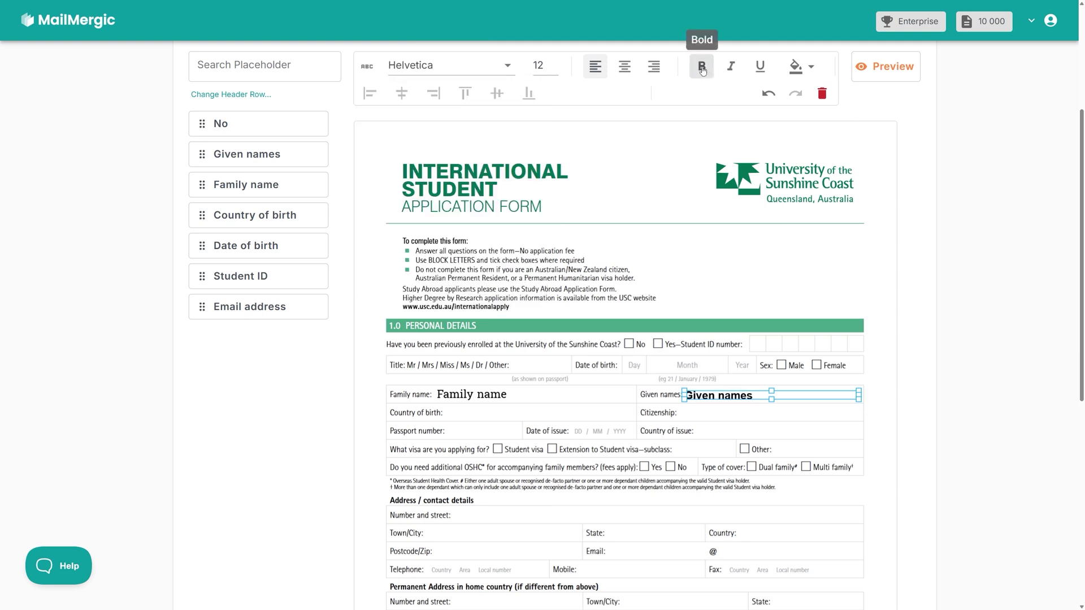
{"action": "left_click", "coordinate": [801, 66]}
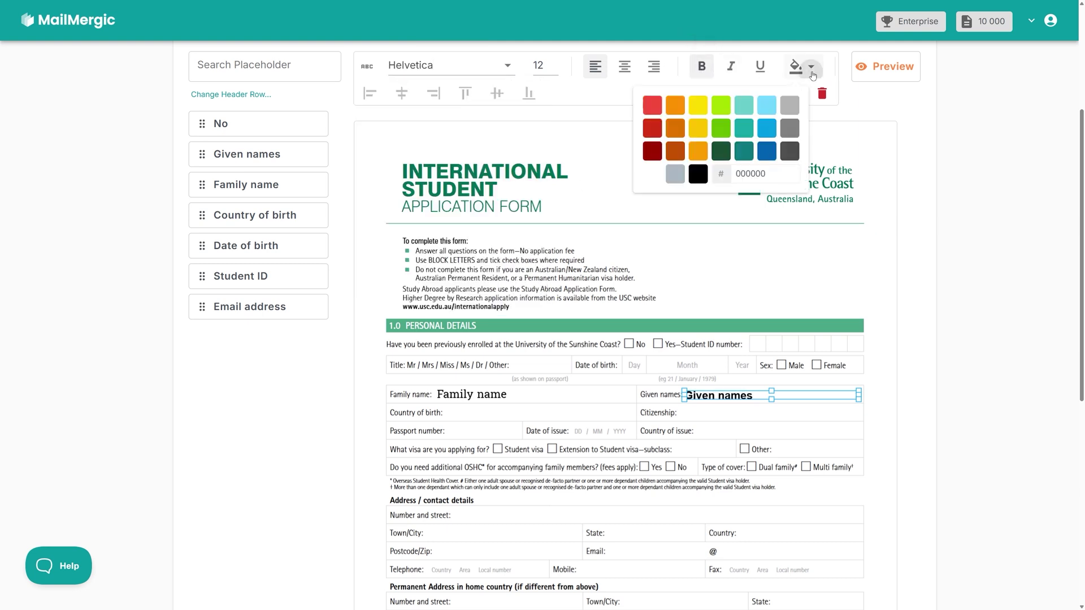
{"action": "left_click", "coordinate": [646, 113]}
{"action": "scroll", "coordinate": [990, 468], "scroll_direction": "down", "scroll_amount": 5}
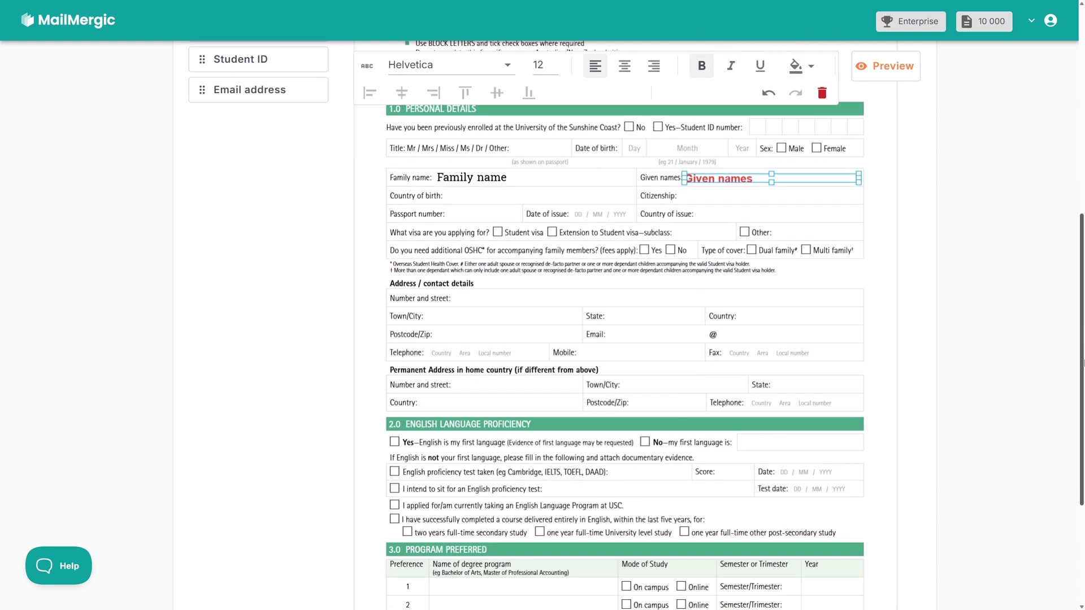
{"action": "left_click", "coordinate": [687, 495]}
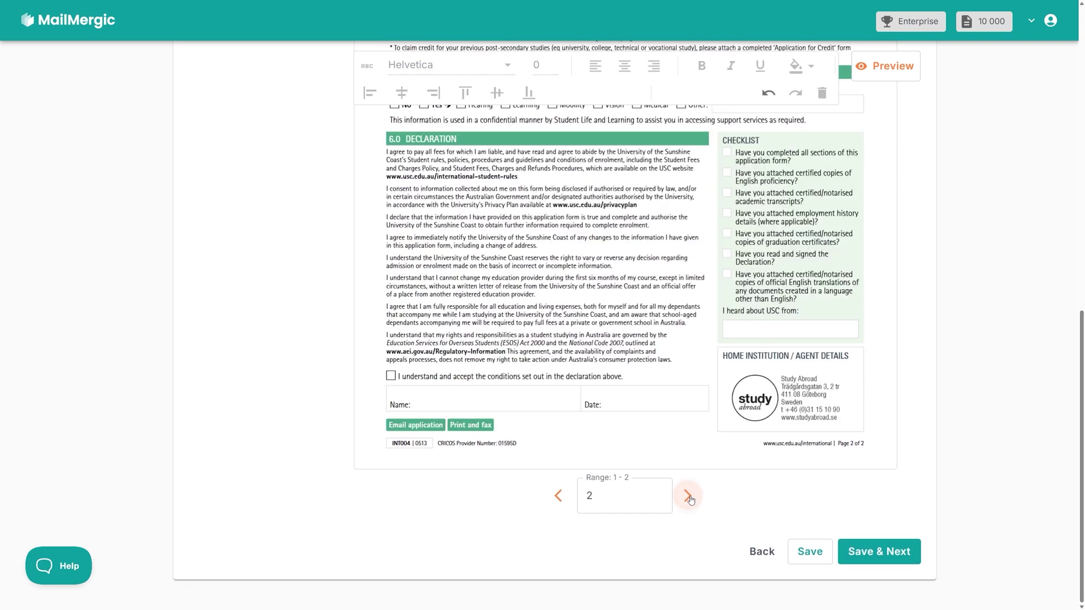
{"action": "left_click", "coordinate": [558, 496]}
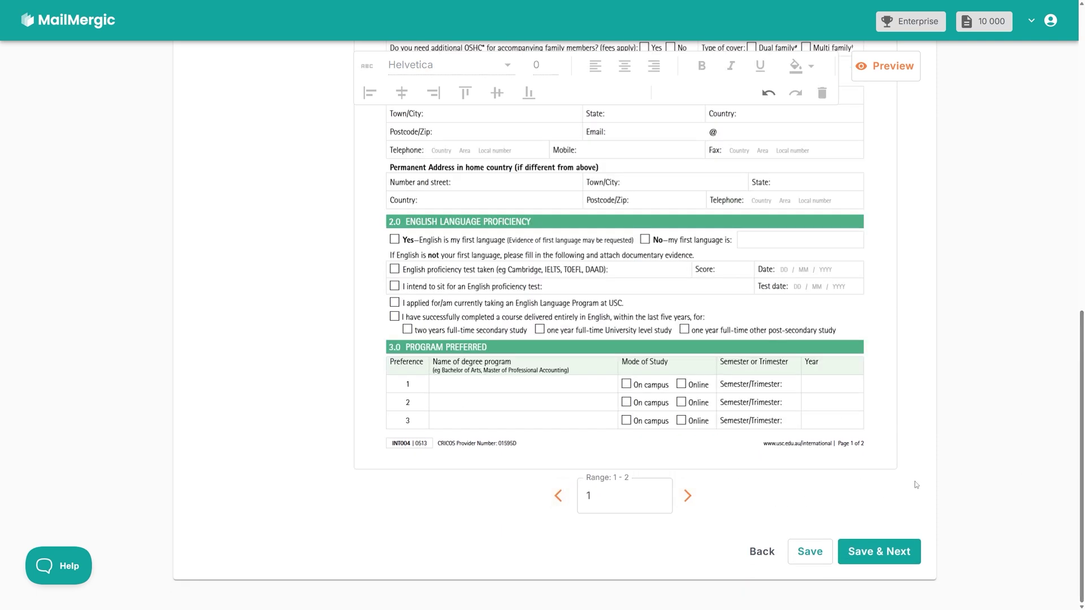
{"action": "scroll", "coordinate": [1068, 429], "scroll_direction": "up", "scroll_amount": 5}
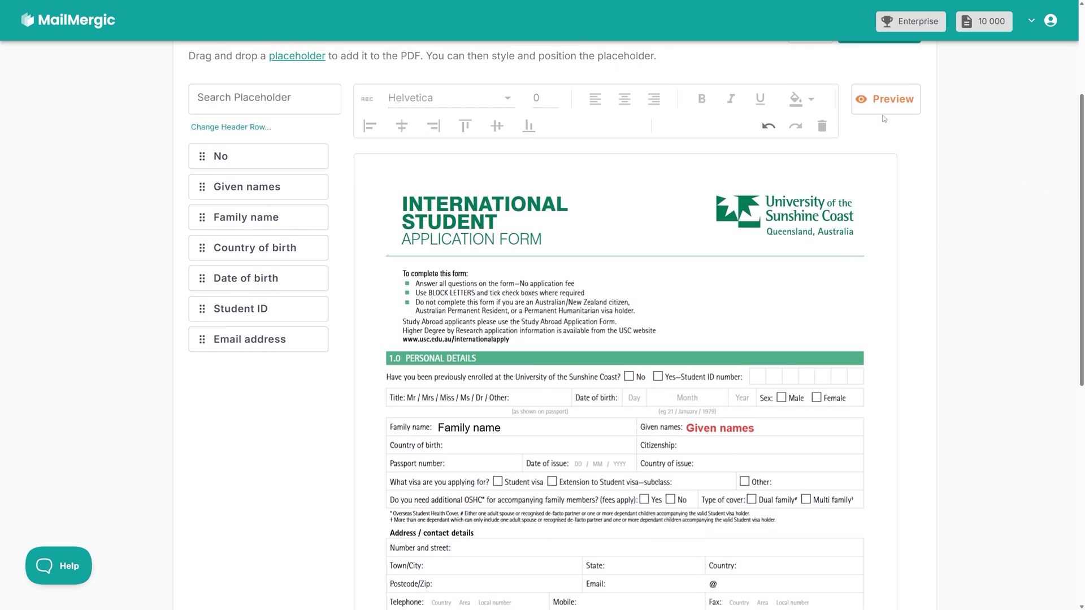
{"action": "left_click", "coordinate": [880, 112]}
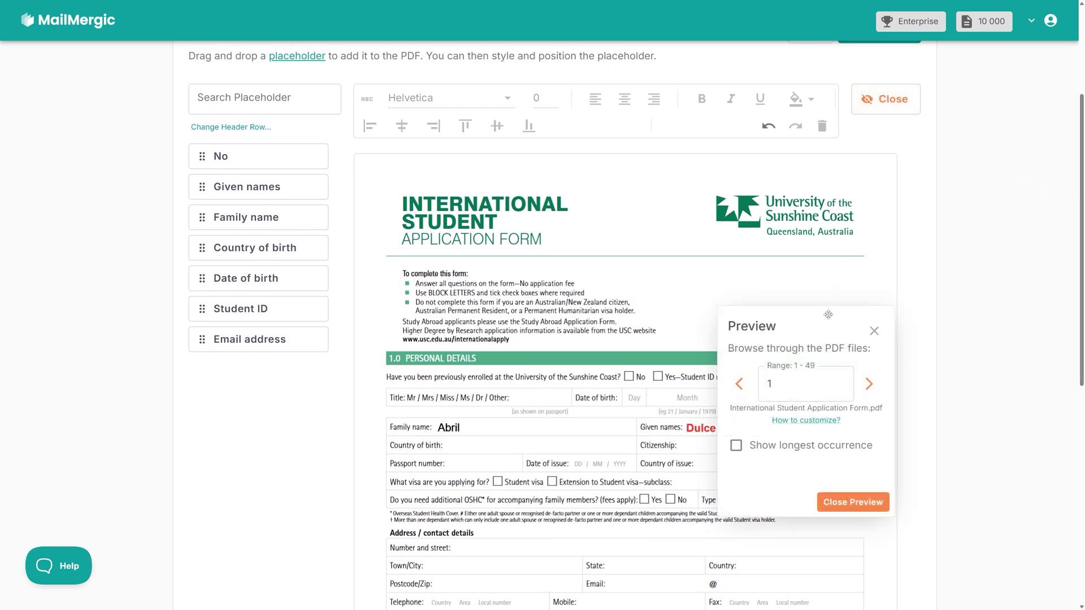
{"action": "left_click_drag", "start_coordinate": [828, 314], "coordinate": [896, 178]}
{"action": "left_click", "coordinate": [938, 248]}
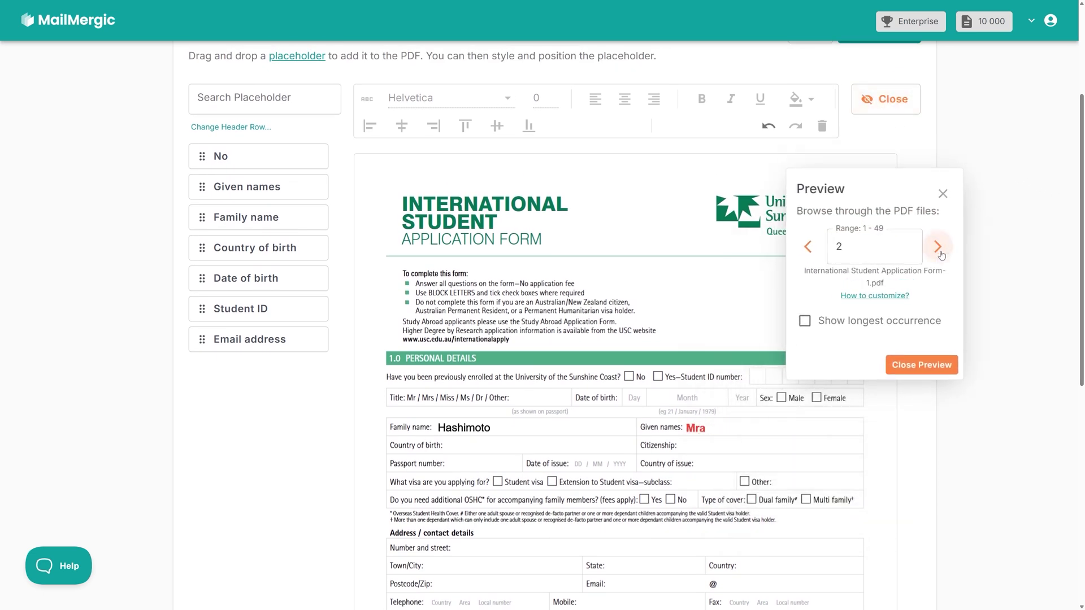
{"action": "left_click", "coordinate": [937, 247]}
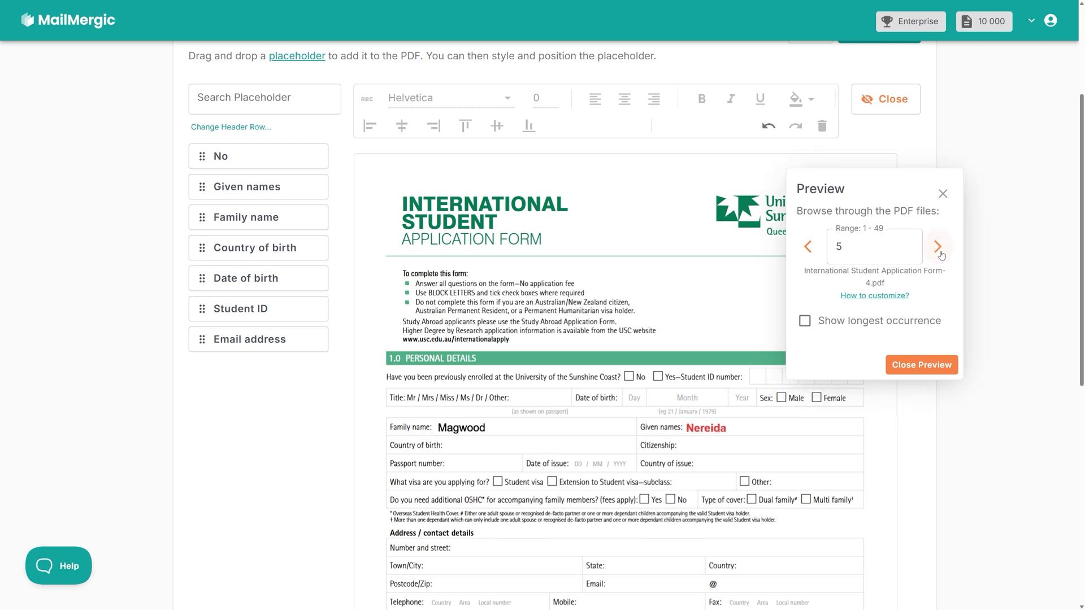
{"action": "left_click", "coordinate": [938, 251]}
{"action": "left_click", "coordinate": [940, 251]}
{"action": "left_click", "coordinate": [938, 249]}
{"action": "left_click", "coordinate": [939, 248]}
{"action": "left_click", "coordinate": [938, 248]}
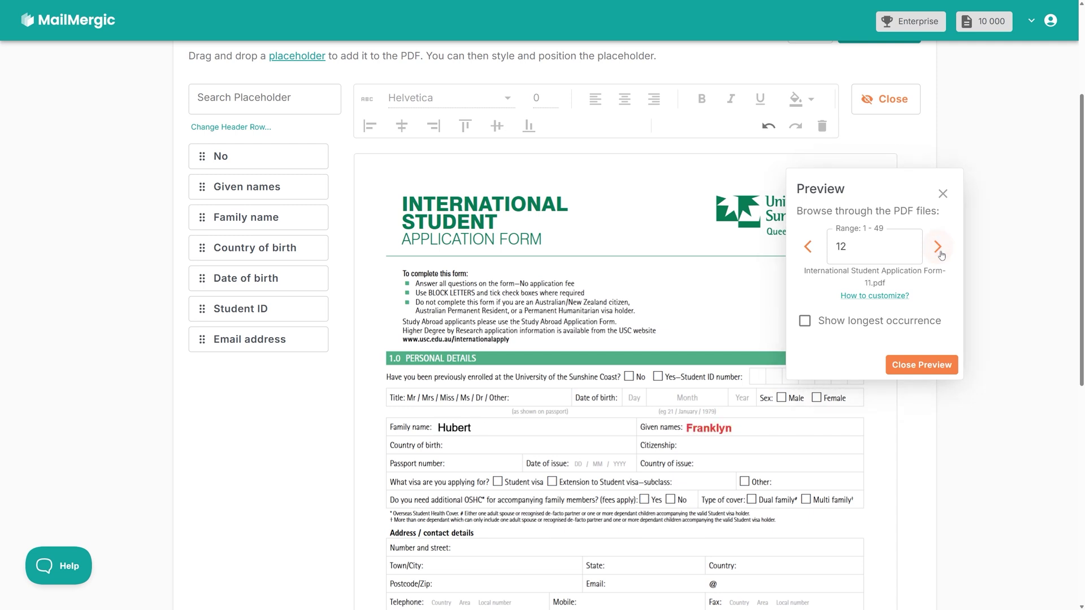
{"action": "left_click", "coordinate": [923, 364]}
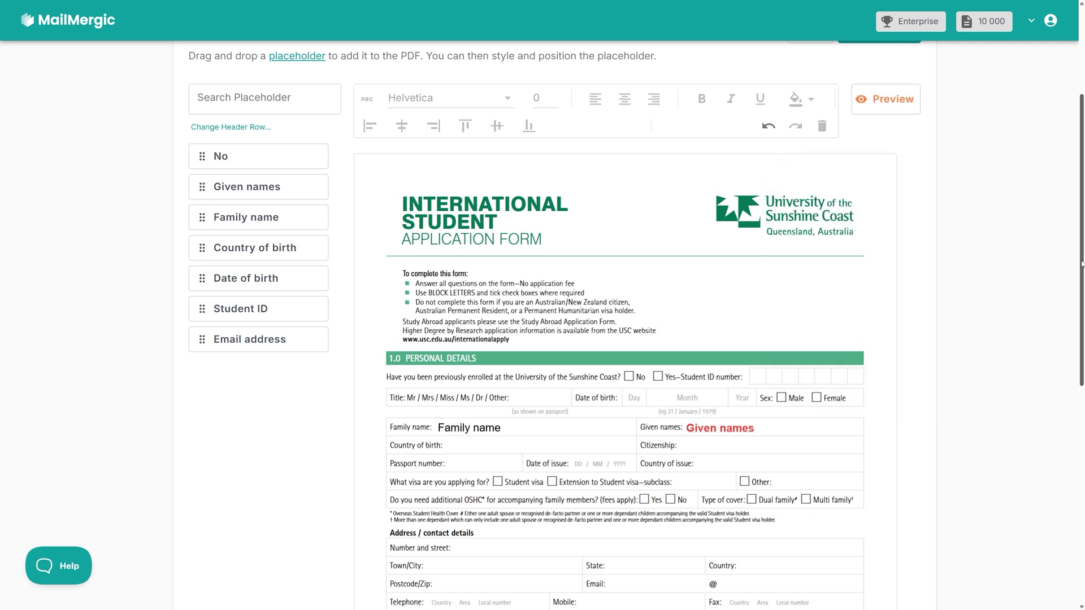
{"action": "scroll", "coordinate": [1071, 173], "scroll_direction": "up", "scroll_amount": 3}
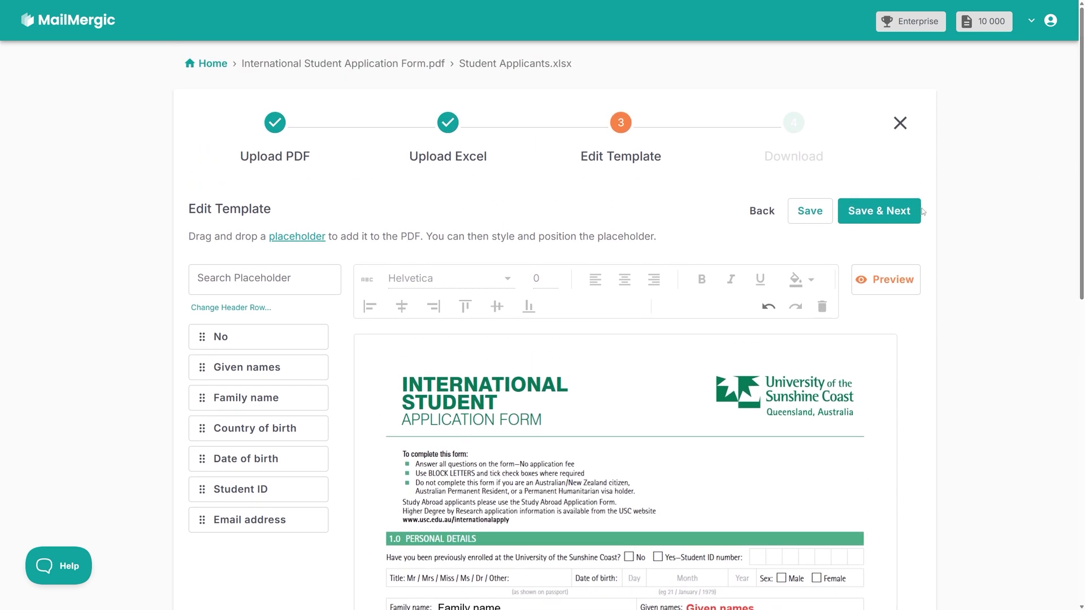
Save the template and advance to the download step for 49 PDFs
{"action": "left_click", "coordinate": [879, 212]}
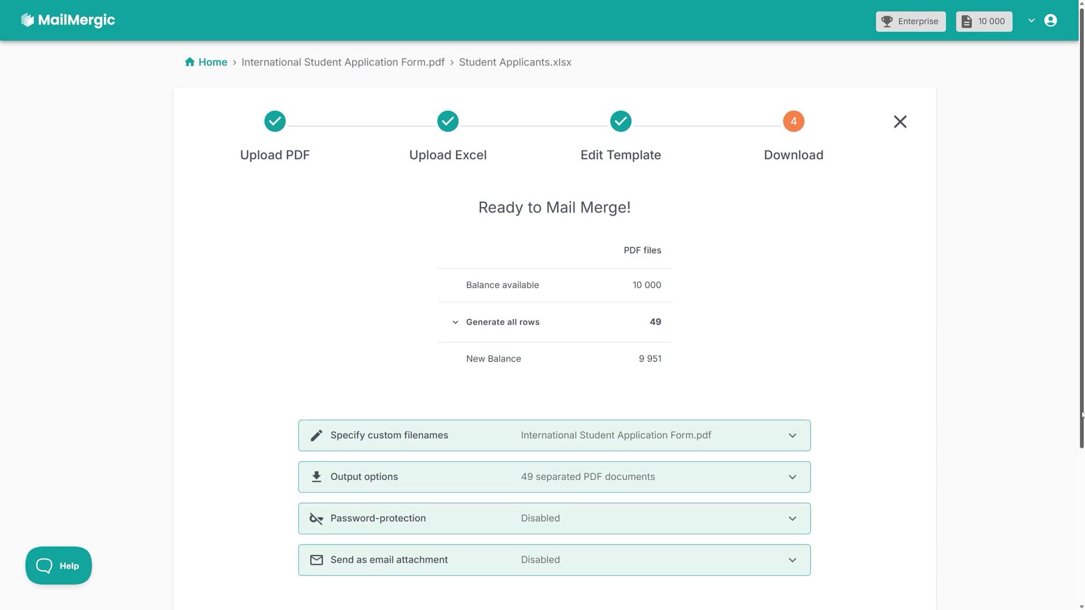
{"action": "scroll", "coordinate": [1076, 513], "scroll_direction": "down", "scroll_amount": 2}
{"action": "scroll", "coordinate": [1076, 513], "scroll_direction": "down", "scroll_amount": 1}
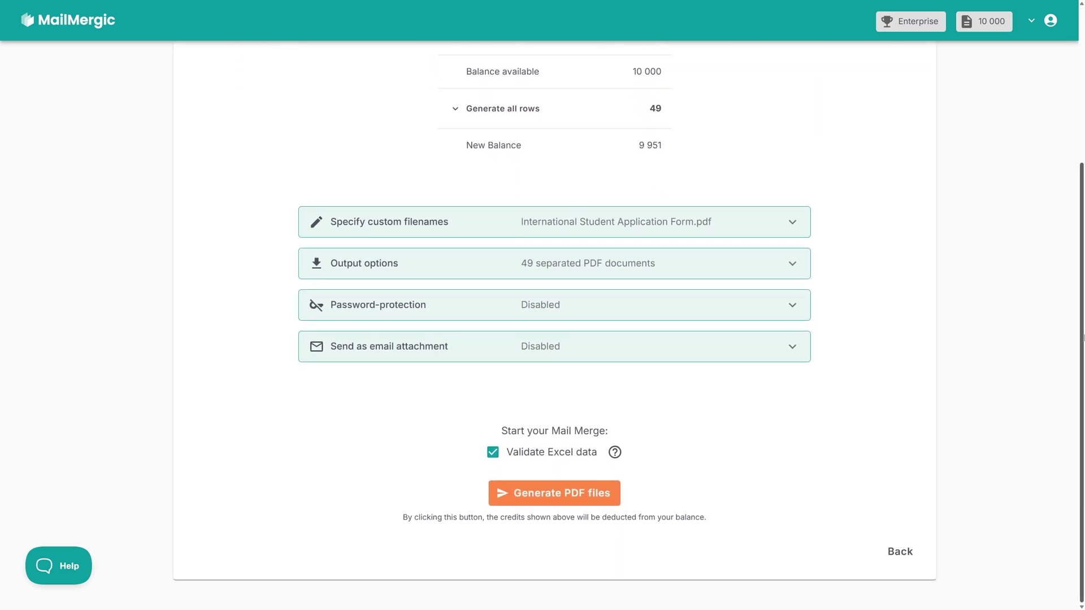
Save the custom filename pattern Application[Family name] -[Given names].pdf
{"action": "left_click", "coordinate": [724, 230]}
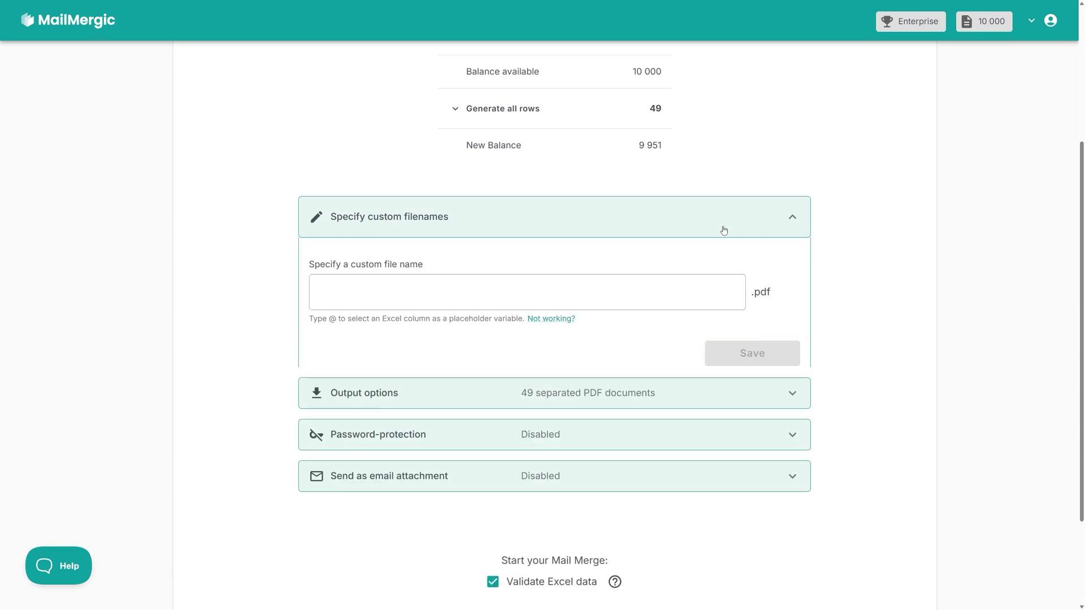
{"action": "type", "text": "Application"}
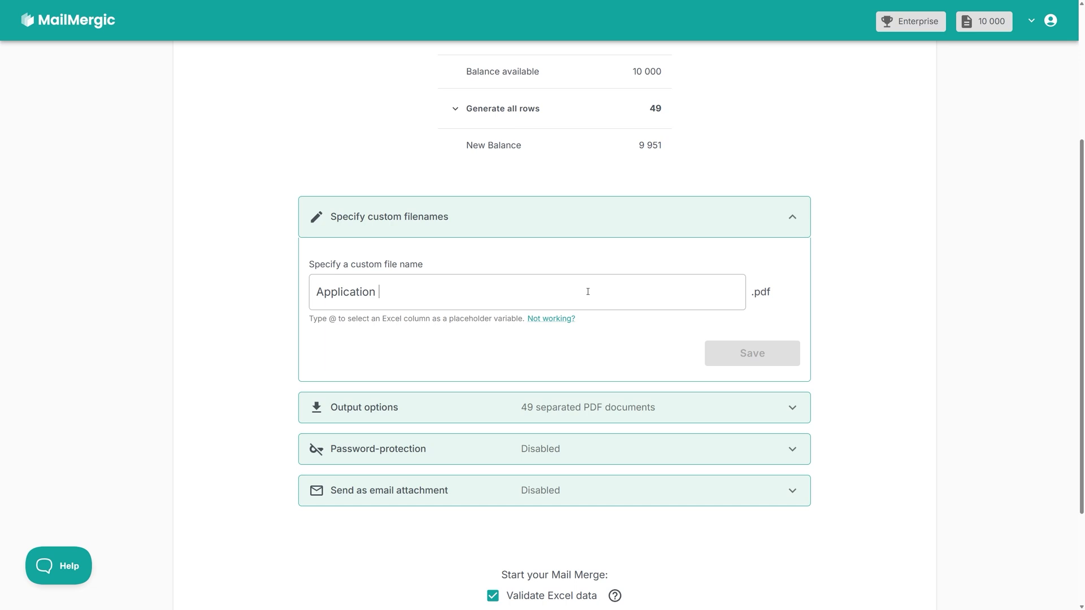
{"action": "type", "text": "@"}
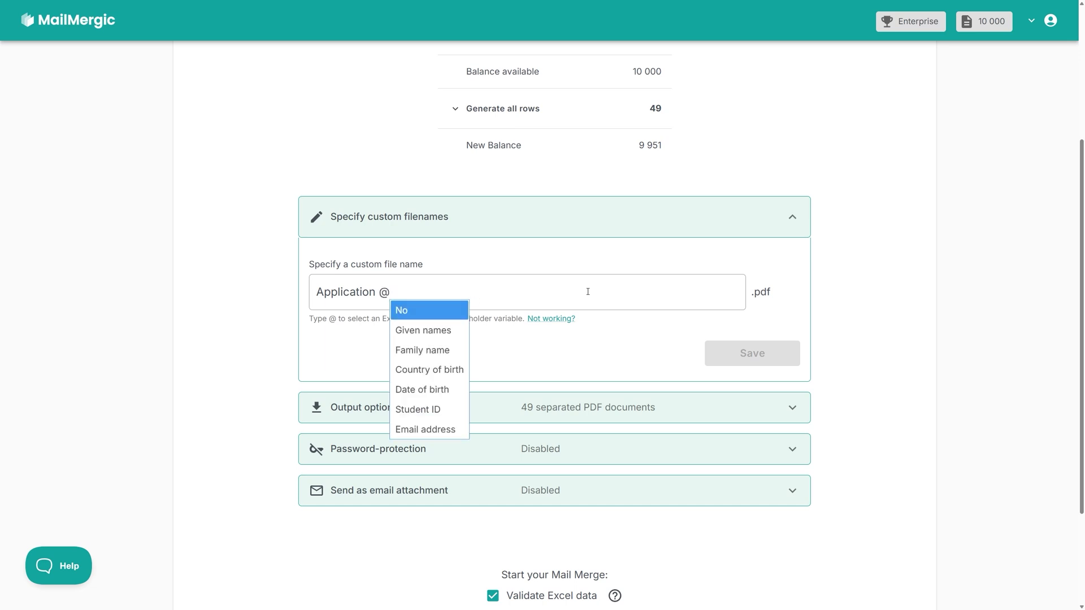
{"action": "key", "text": "Down"}
{"action": "key", "text": "Down"}
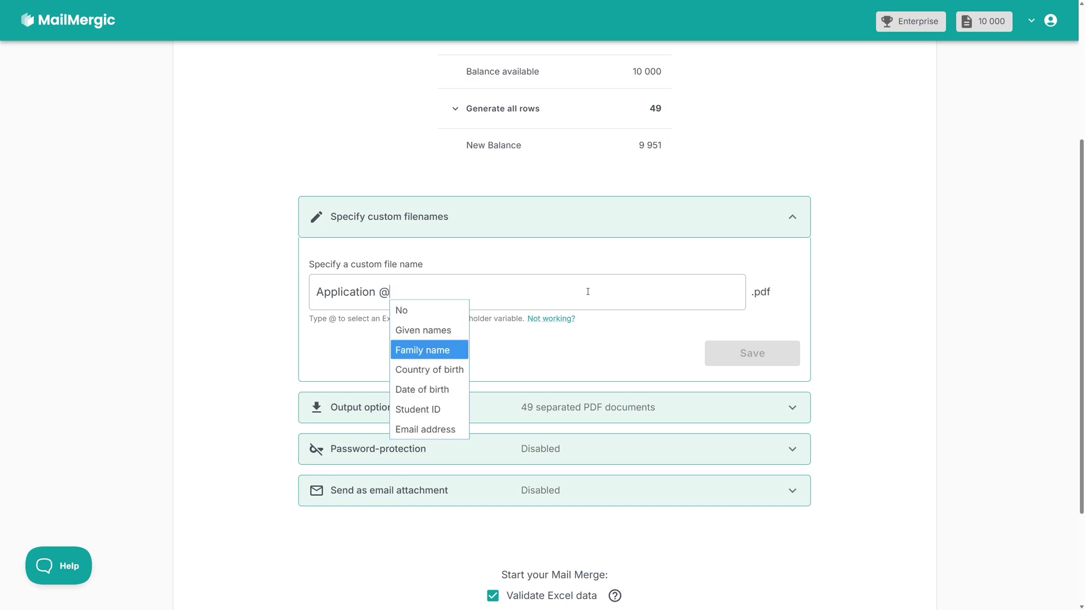
{"action": "key", "text": "Return"}
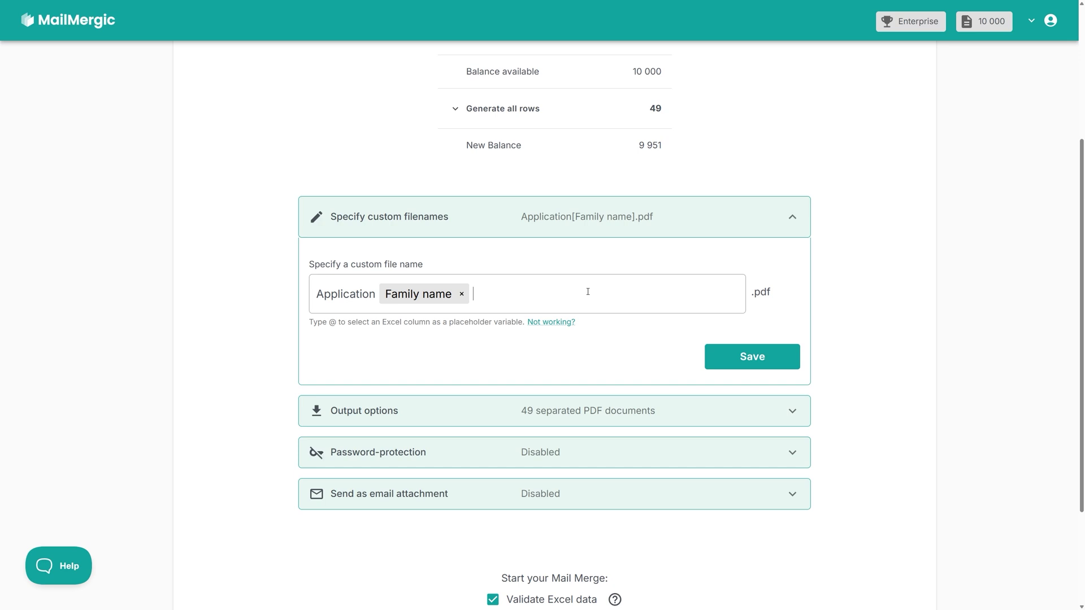
{"action": "type", "text": "@nam"}
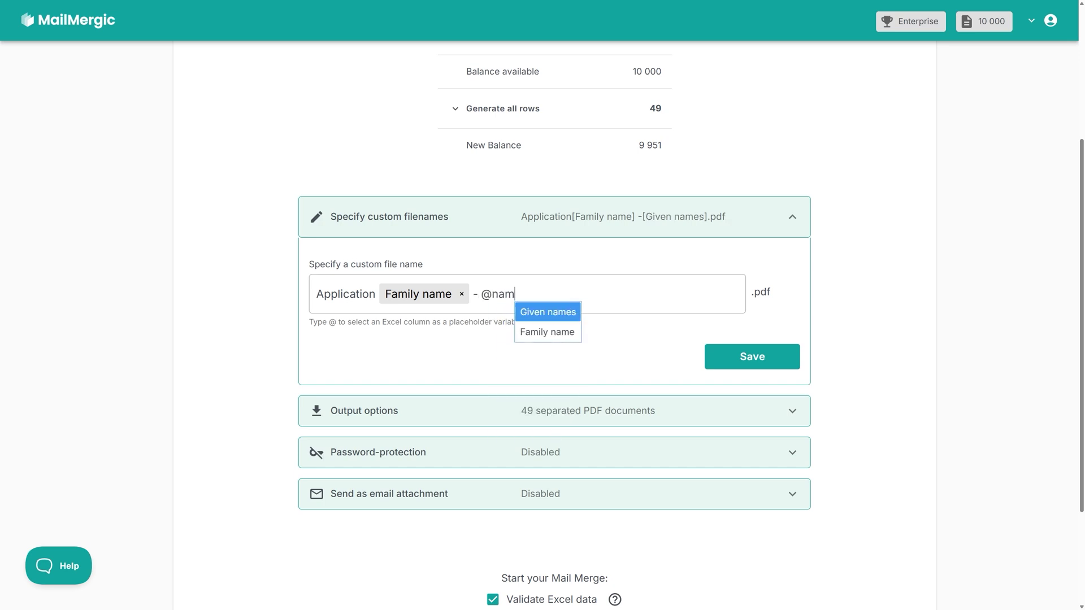
{"action": "key", "text": "Return"}
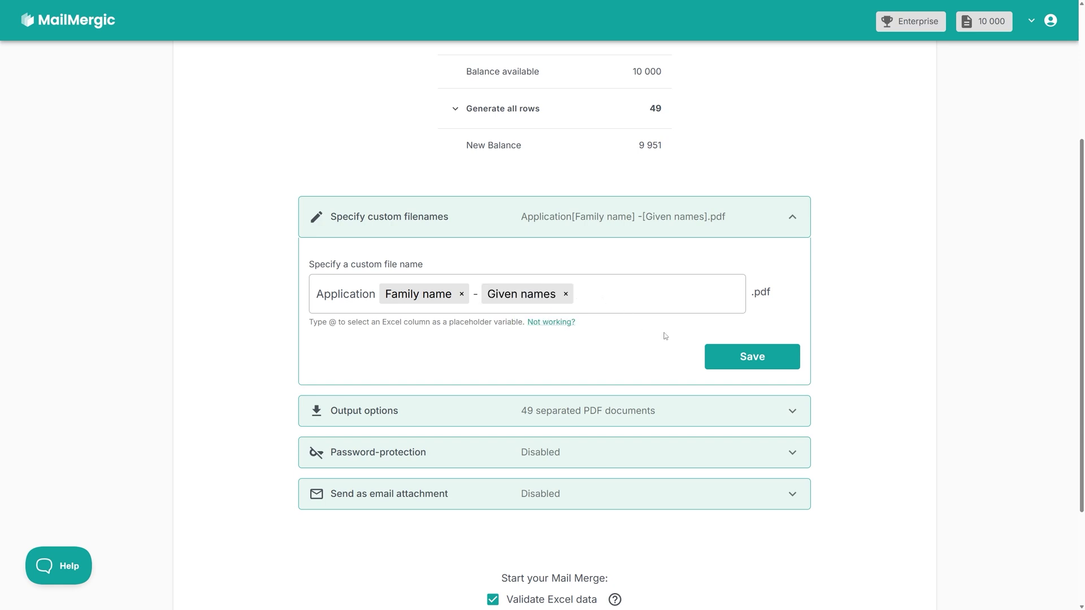
{"action": "left_click", "coordinate": [731, 356]}
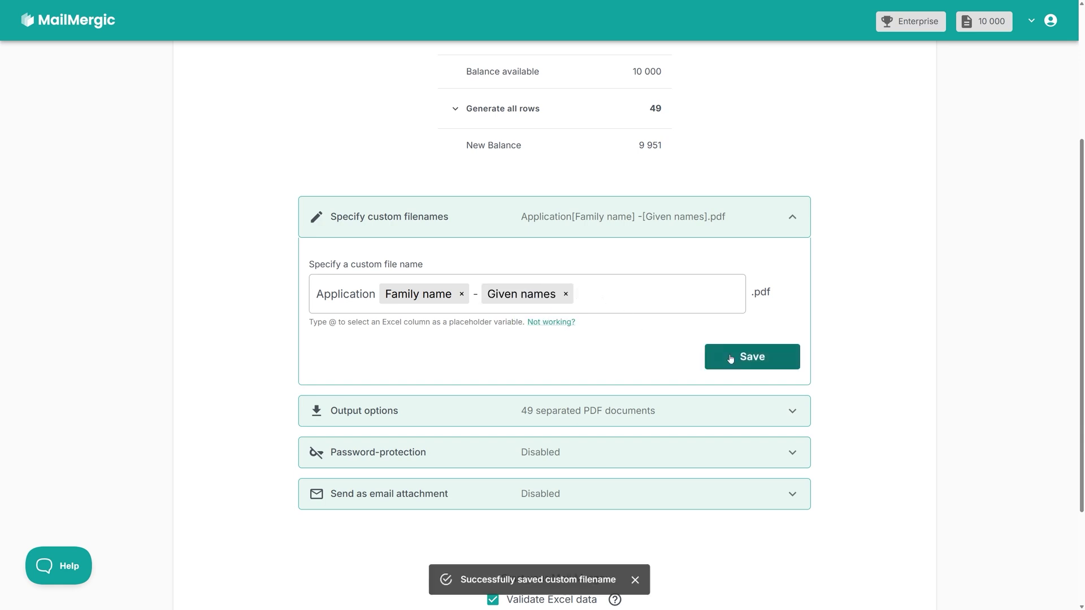
Choose 49 separated PDF documents with interactive form elements kept editable
{"action": "left_click", "coordinate": [662, 410]}
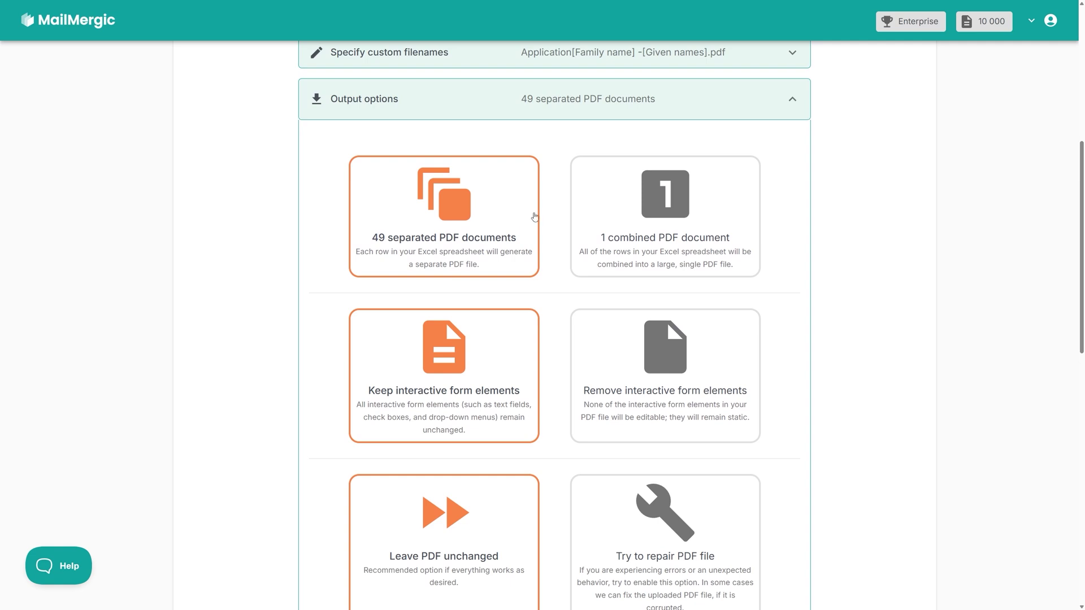
{"action": "left_click", "coordinate": [601, 215]}
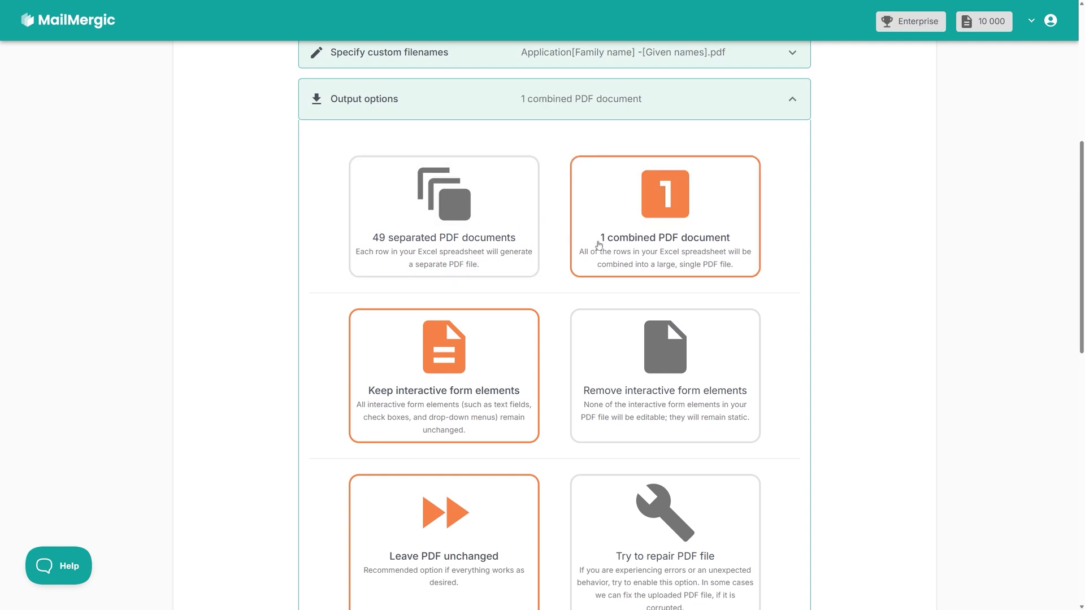
{"action": "left_click", "coordinate": [599, 340]}
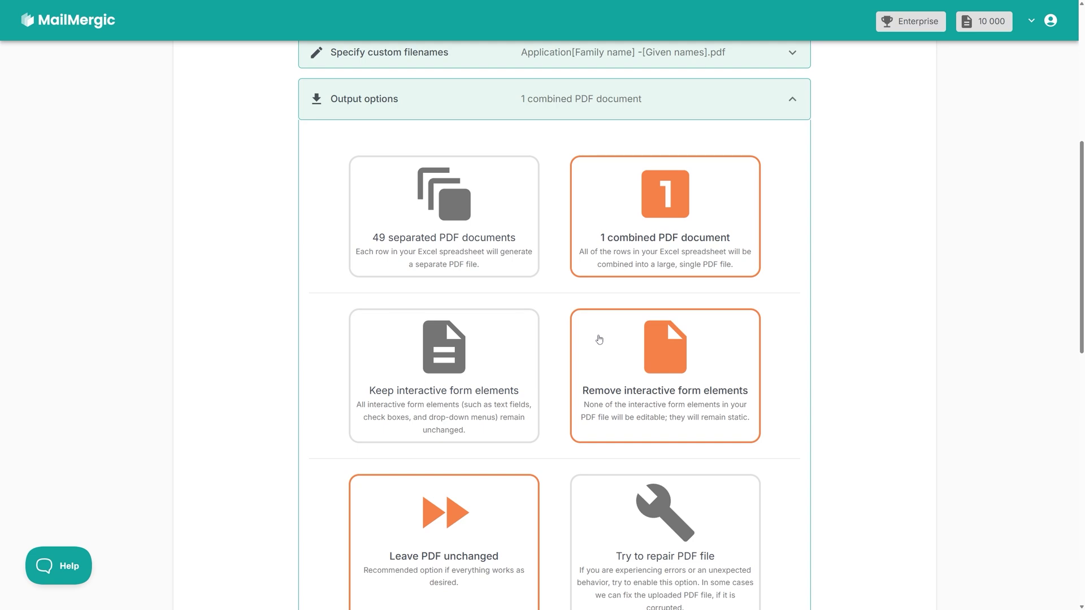
{"action": "left_click", "coordinate": [519, 345]}
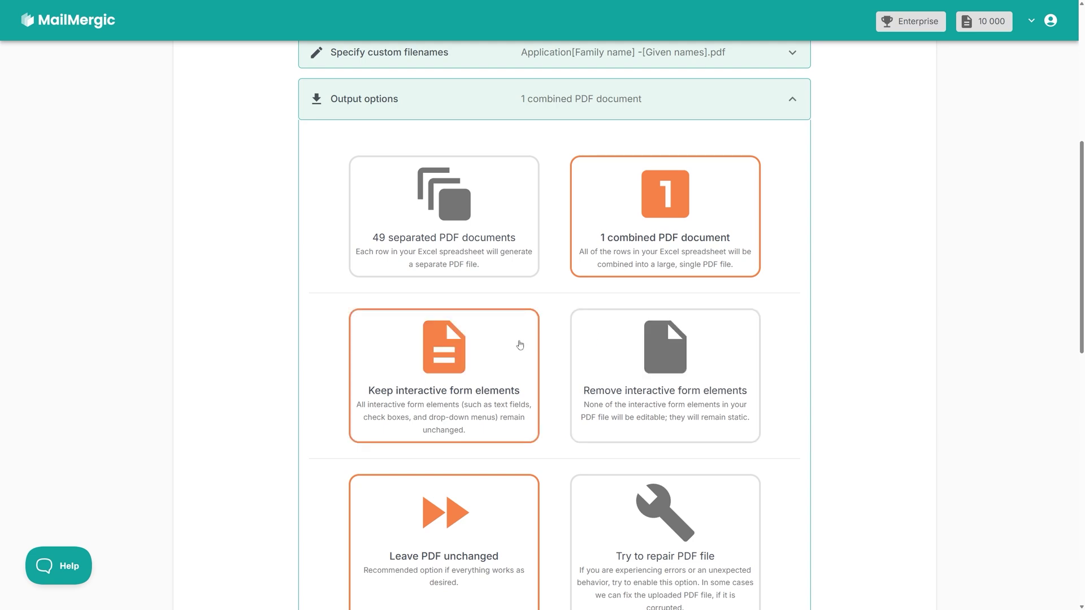
{"action": "left_click", "coordinate": [520, 217]}
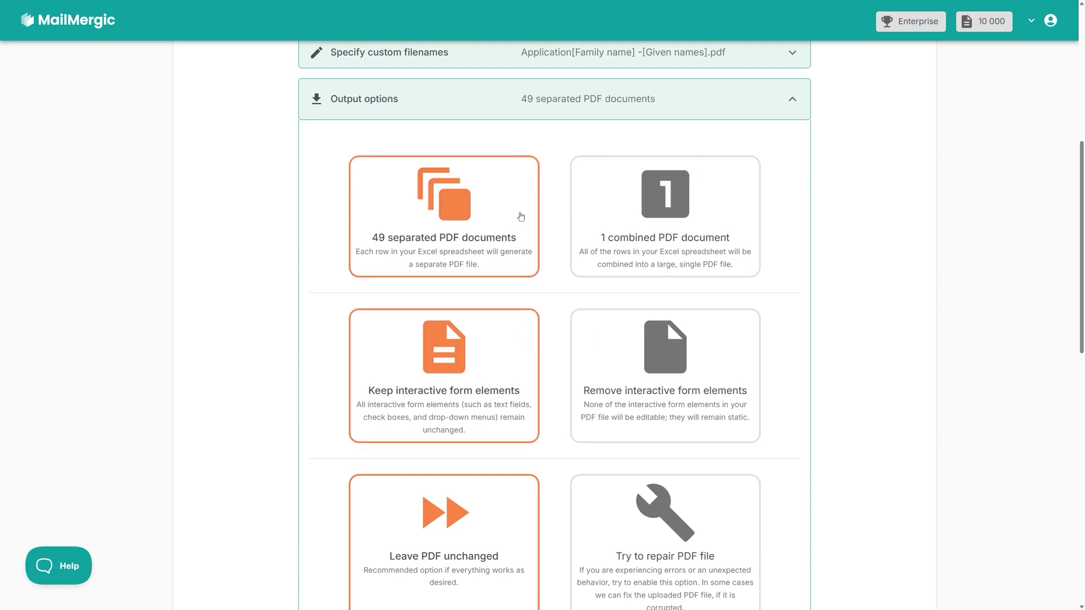
{"action": "left_click", "coordinate": [584, 107]}
{"action": "left_click", "coordinate": [564, 310]}
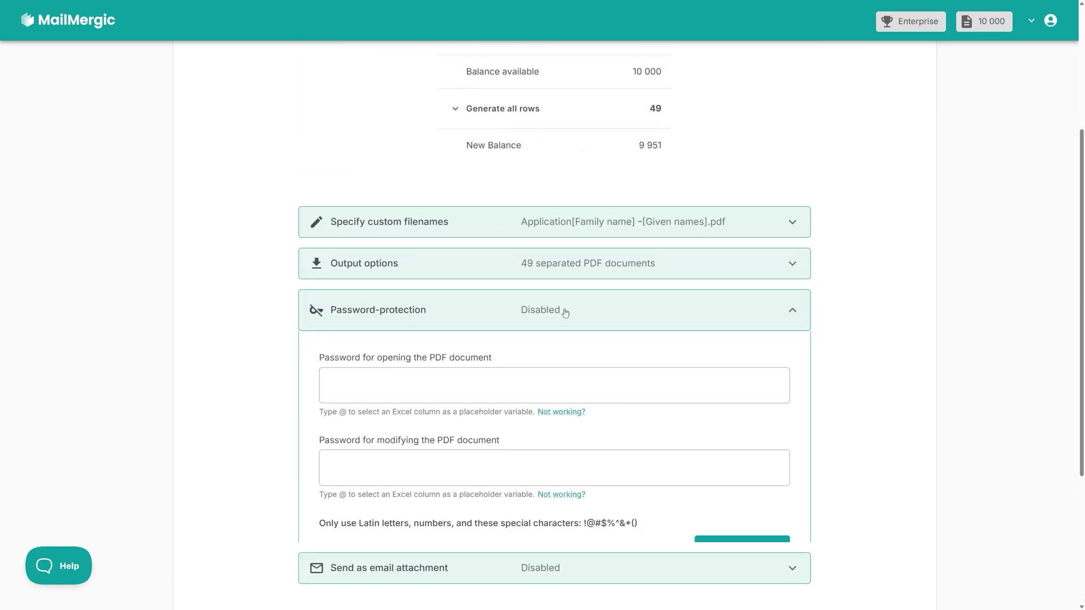
{"action": "scroll", "coordinate": [565, 313], "scroll_direction": "down", "scroll_amount": 2}
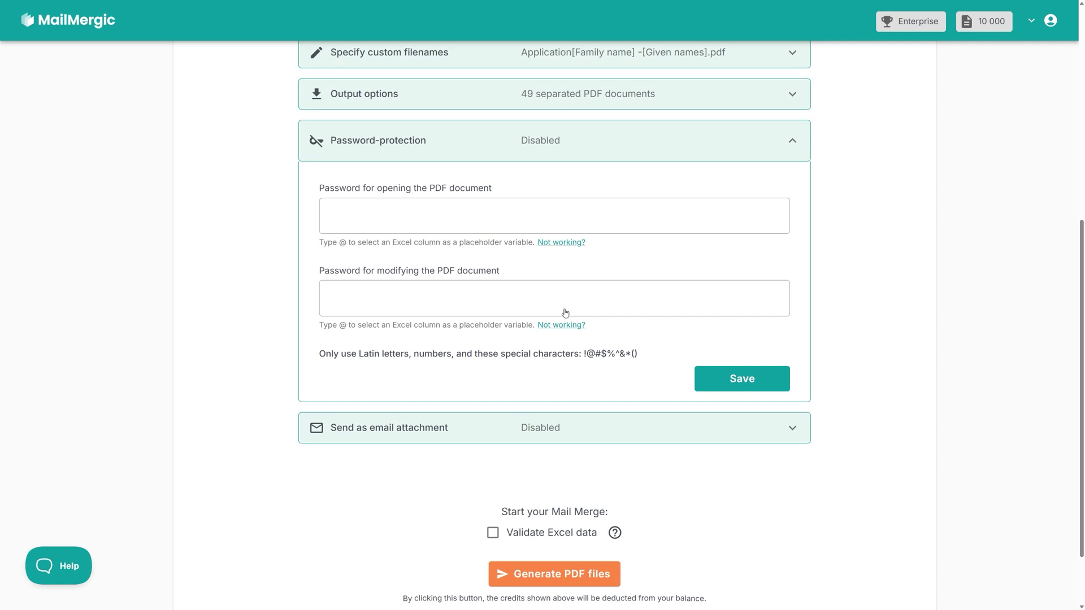
{"action": "left_click", "coordinate": [575, 216]}
{"action": "key", "text": "Down"}
{"action": "key", "text": "Down"}
{"action": "key", "text": "Return"}
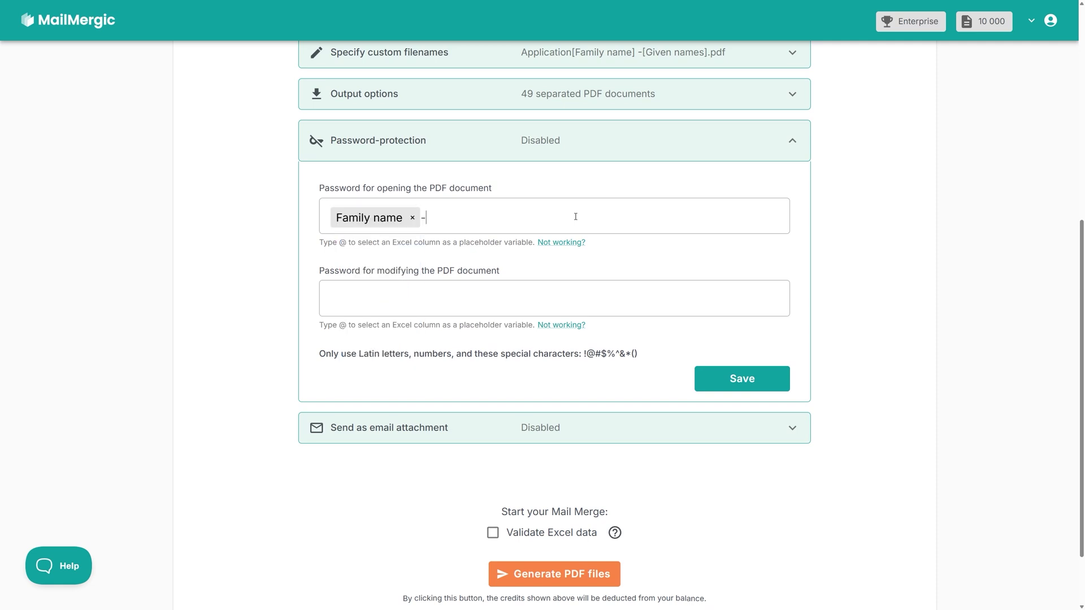
{"action": "left_click", "coordinate": [554, 303]}
{"action": "type", "text": "NoE"}
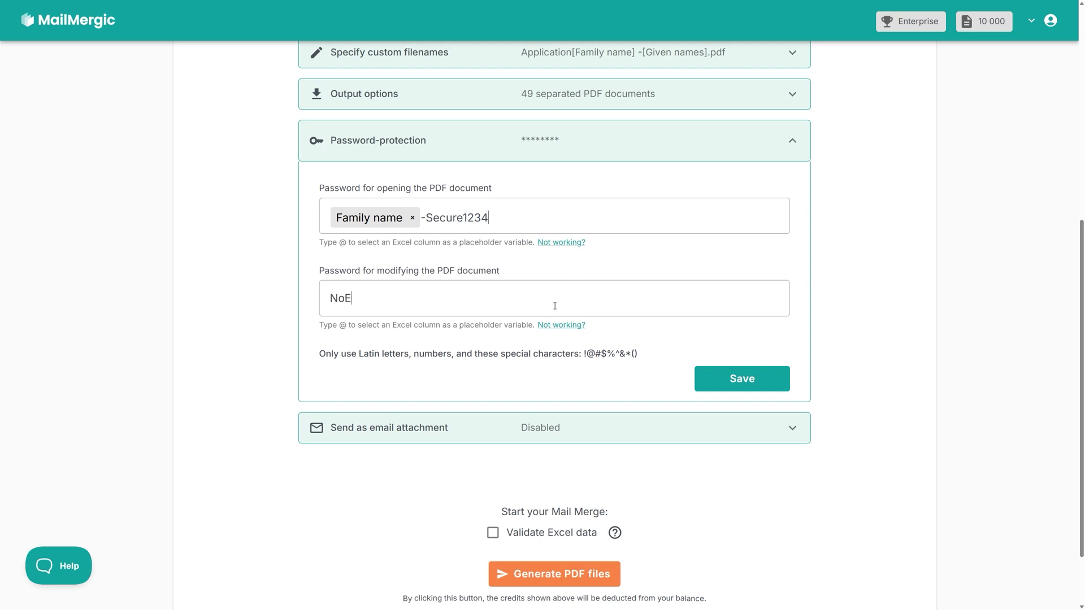
{"action": "type", "text": "dits"}
{"action": "left_click_drag", "start_coordinate": [384, 305], "coordinate": [264, 310]}
{"action": "key", "text": "BackSpace"}
{"action": "left_click_drag", "start_coordinate": [489, 218], "coordinate": [291, 221]}
{"action": "key", "text": "BackSpace"}
{"action": "key", "text": "BackSpace"}
{"action": "key", "text": "BackSpace"}
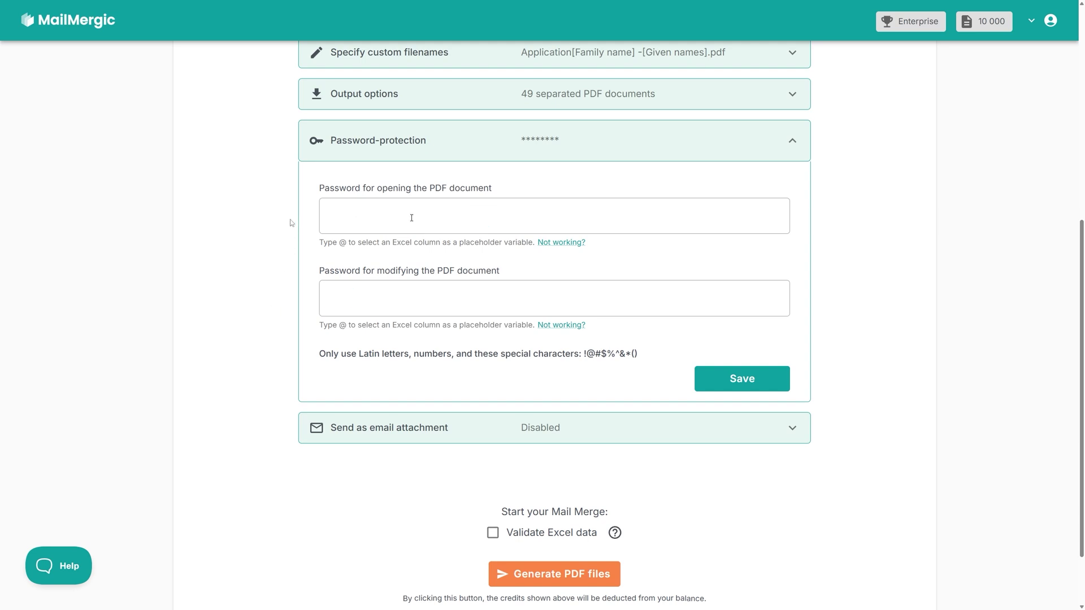
Leave password protection disabled and enable Validate Excel data
{"action": "key", "text": "Return"}
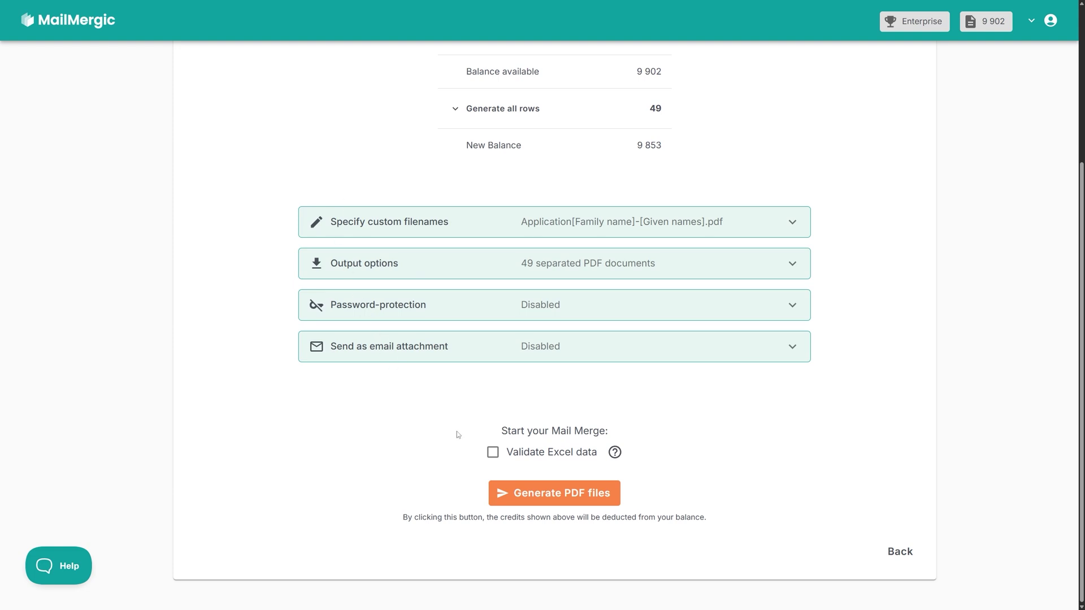
{"action": "left_click", "coordinate": [493, 454]}
Generate the PDF files and view the validation results flagging three invalid emails
{"action": "left_click", "coordinate": [556, 494]}
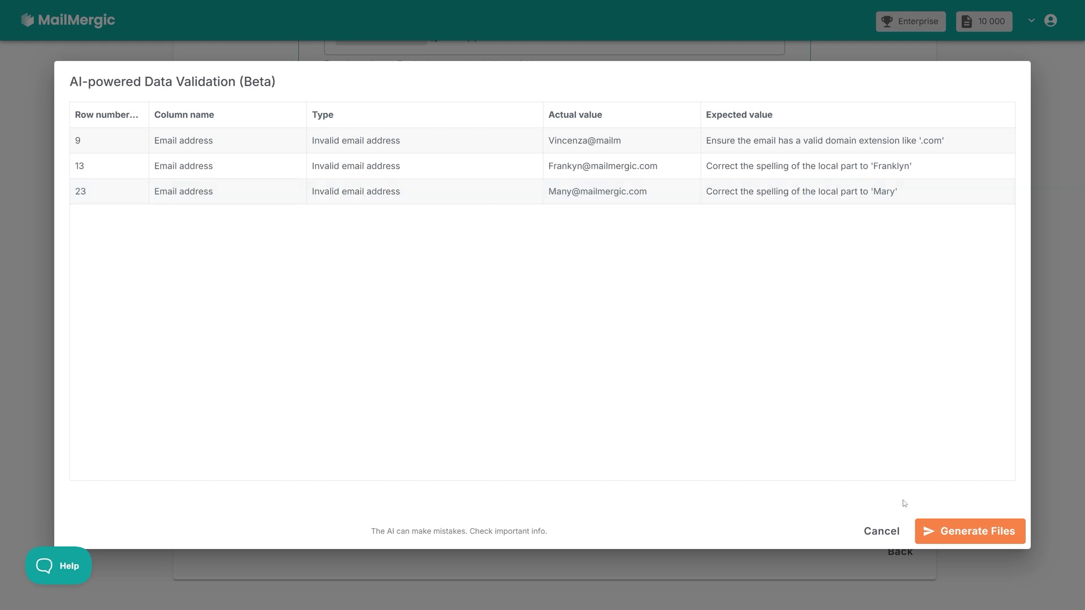
Generate the 49 application PDFs despite the flagged email rows
{"action": "left_click", "coordinate": [985, 547]}
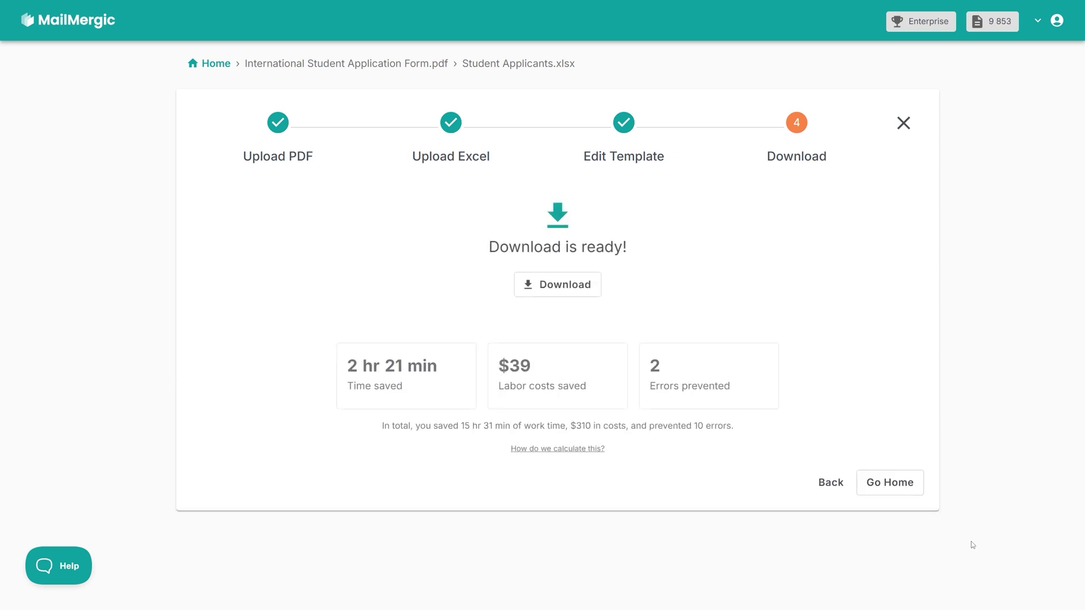
{"action": "left_click", "coordinate": [557, 292]}
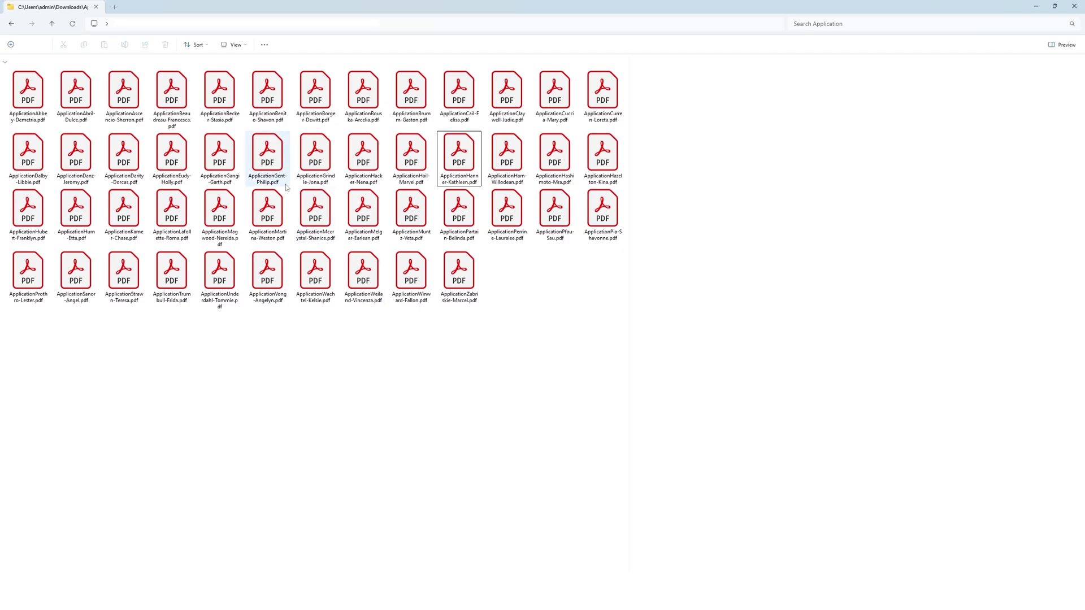
{"action": "left_click", "coordinate": [278, 168]}
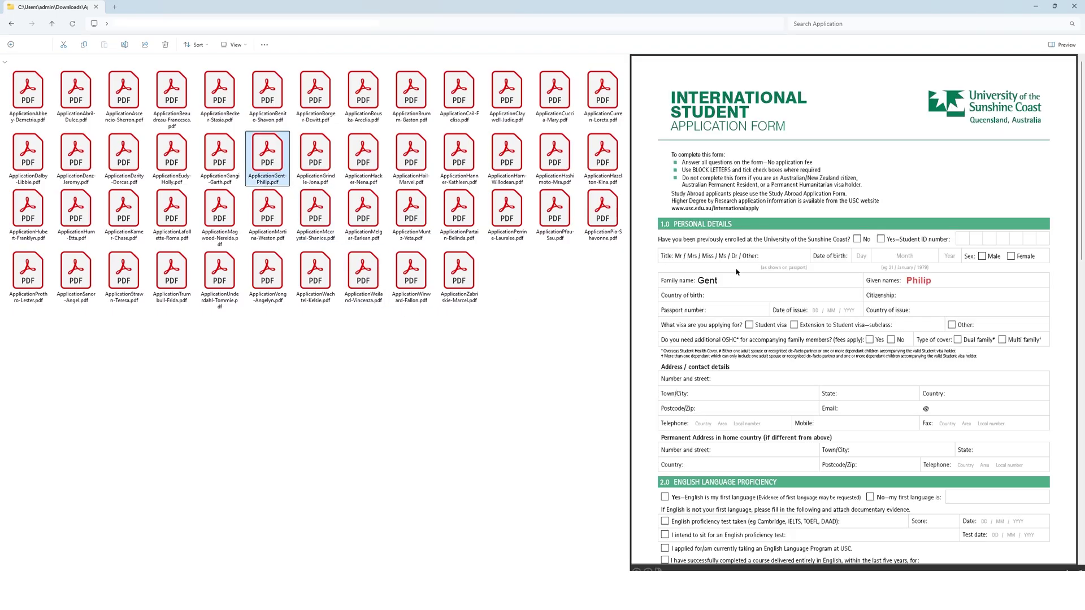
{"action": "left_click", "coordinate": [414, 279]}
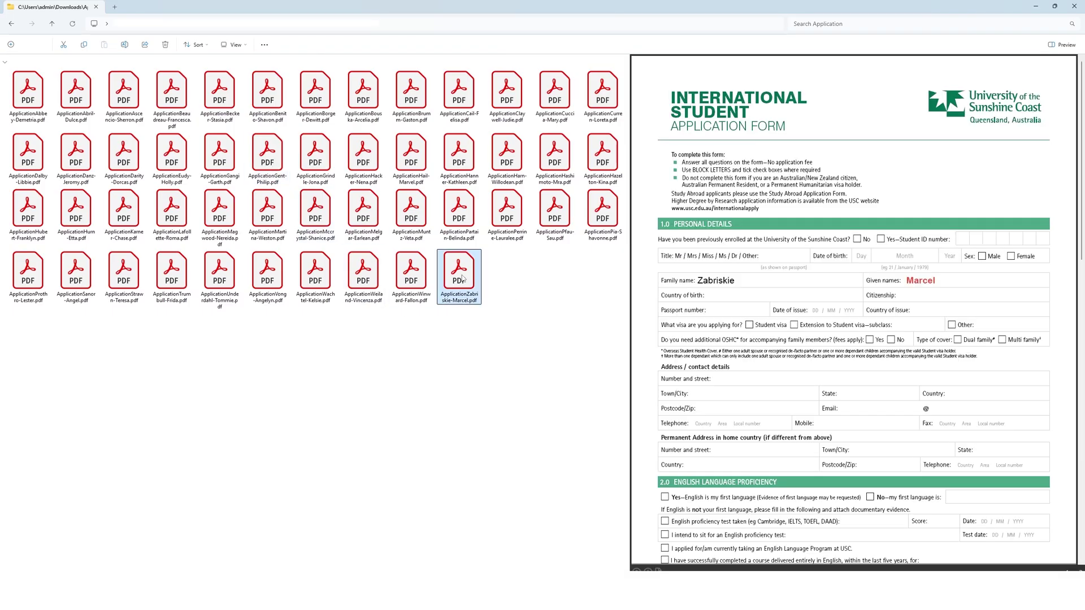
{"action": "left_click", "coordinate": [442, 162]}
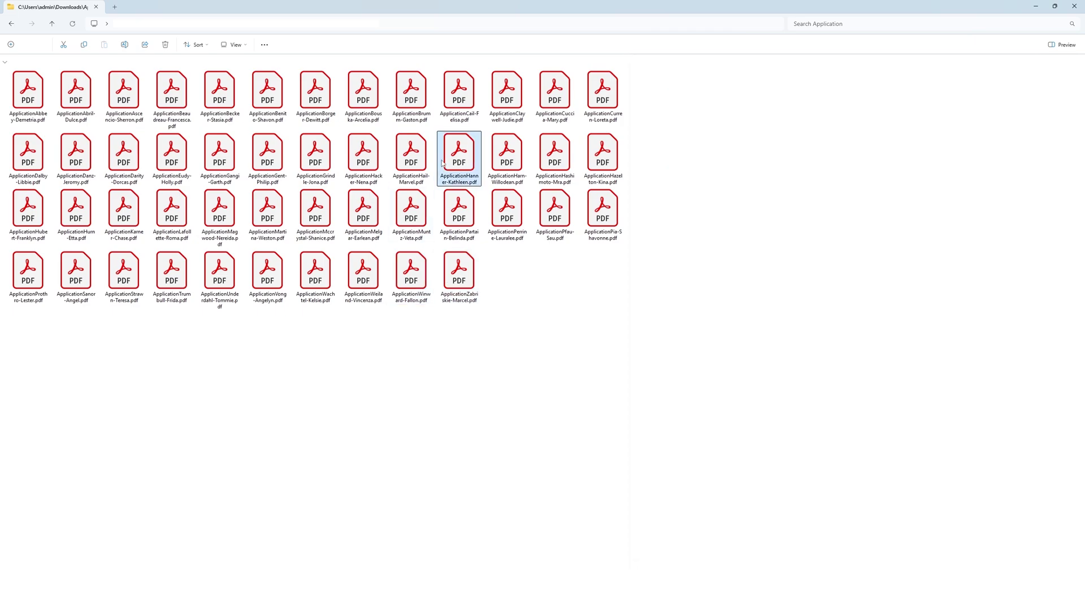